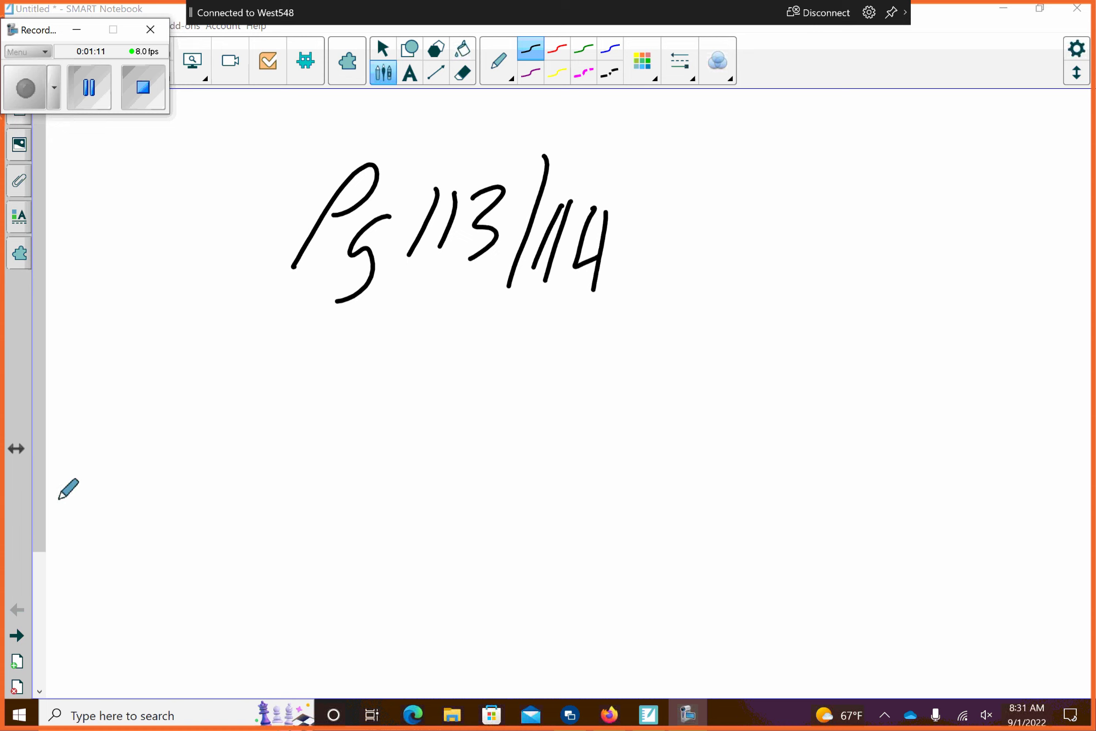
# Step: Load desmos.com in Firefox from the 'de' autocomplete and open the Graphing Calculator
pyautogui.click(608, 714)
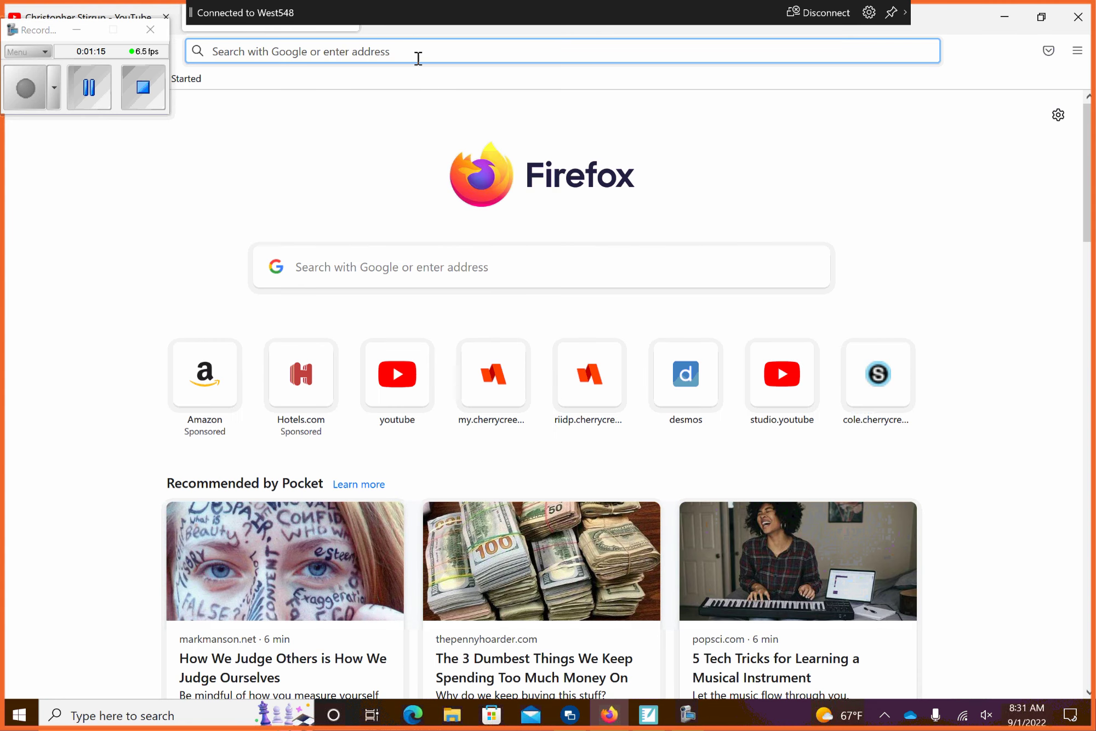
pyautogui.write('desmos.com')
pyautogui.press('Return')
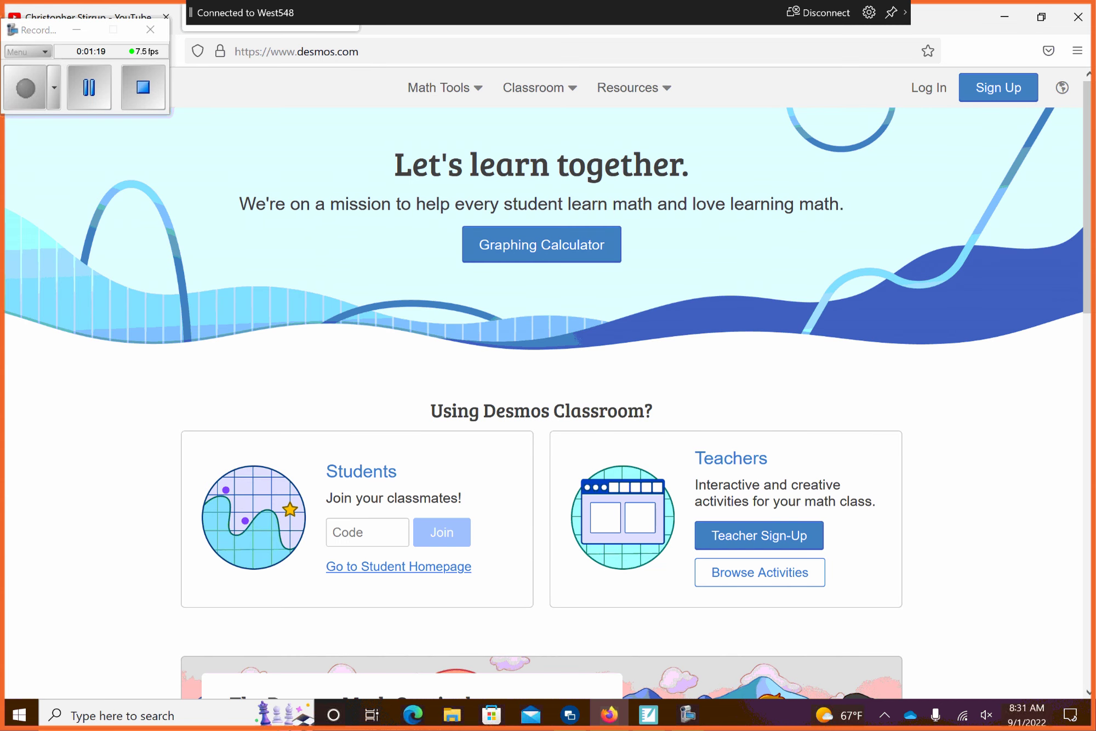
pyautogui.click(531, 245)
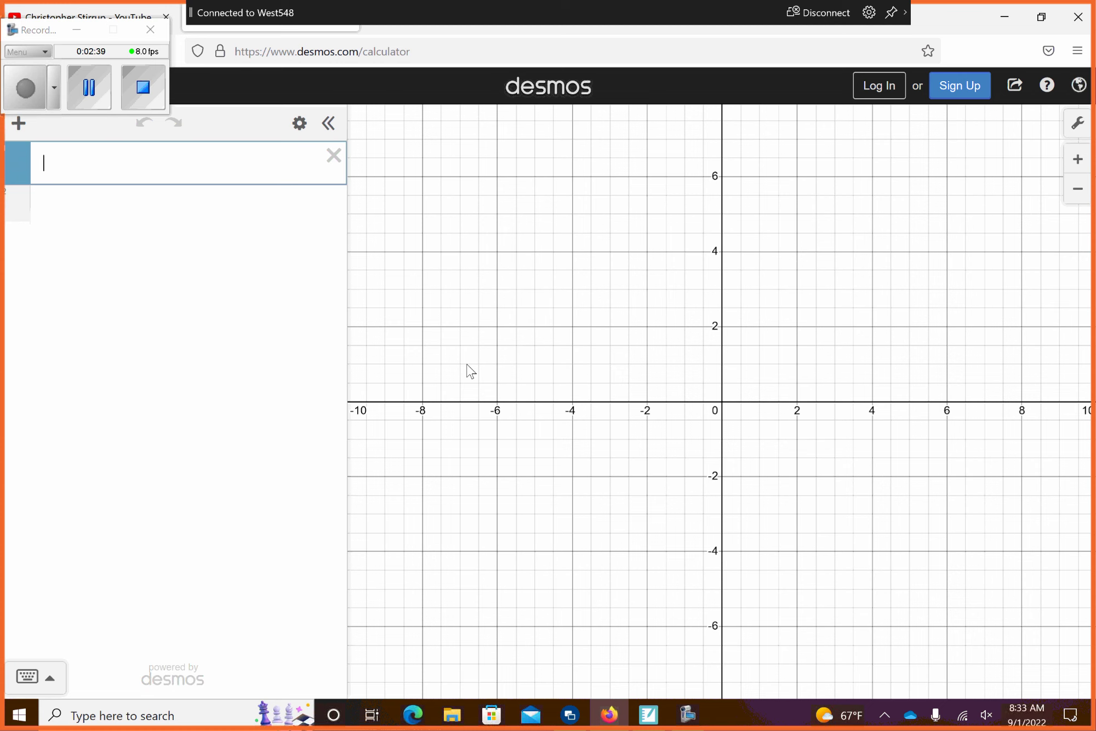
# Step: Start the first Desmos expression as the empty list Q = [ ]
pyautogui.write('g')
pyautogui.write('=')
pyautogui.write('[')
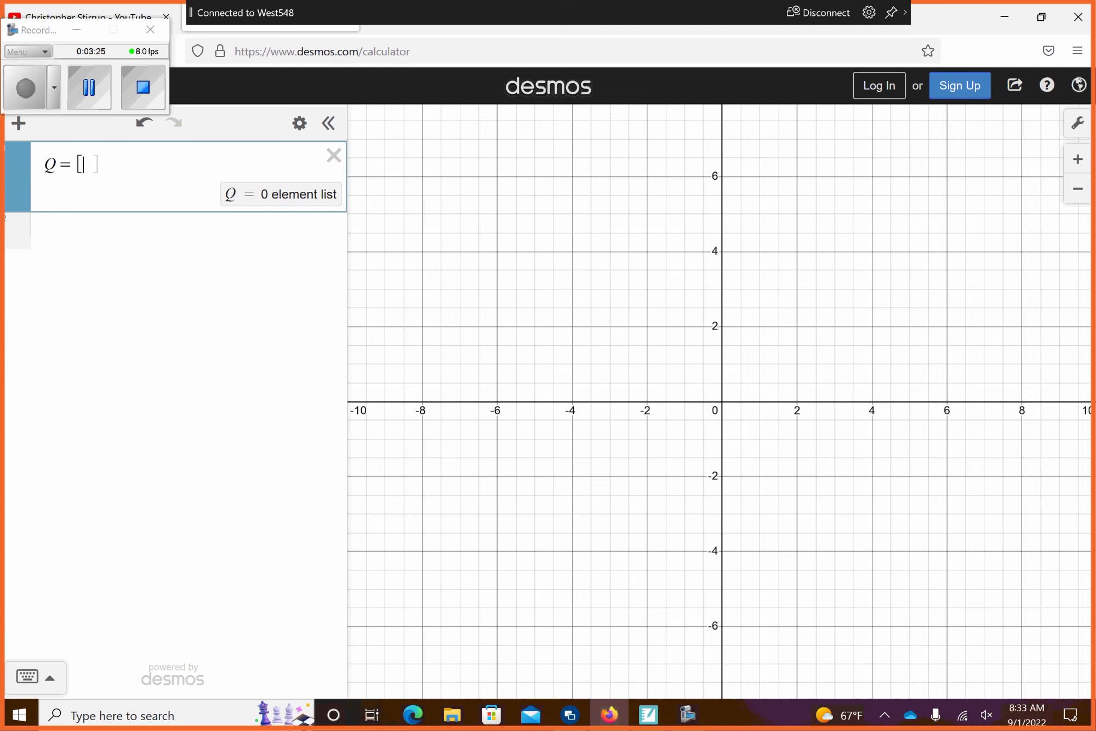
# Step: Enter the comma-separated inauguration ages 42, 43, 46, 46, 47 … 70 into list Q
pyautogui.write('42,')
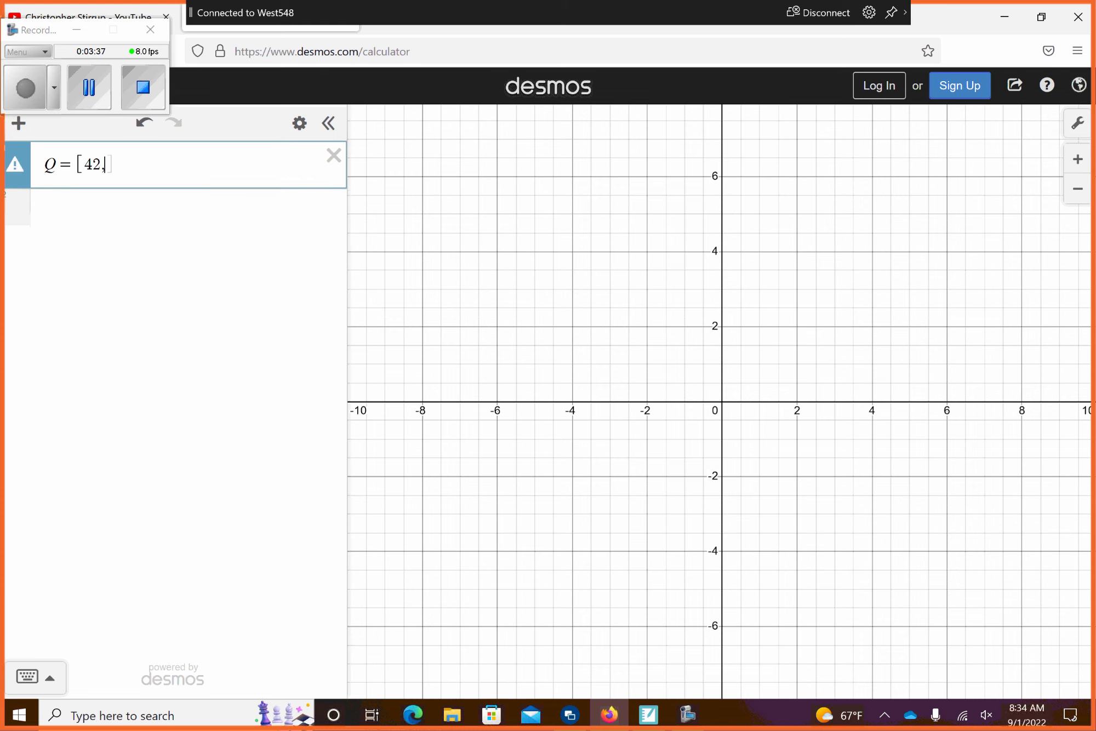
pyautogui.write('43,46,46,47,47,48,49')
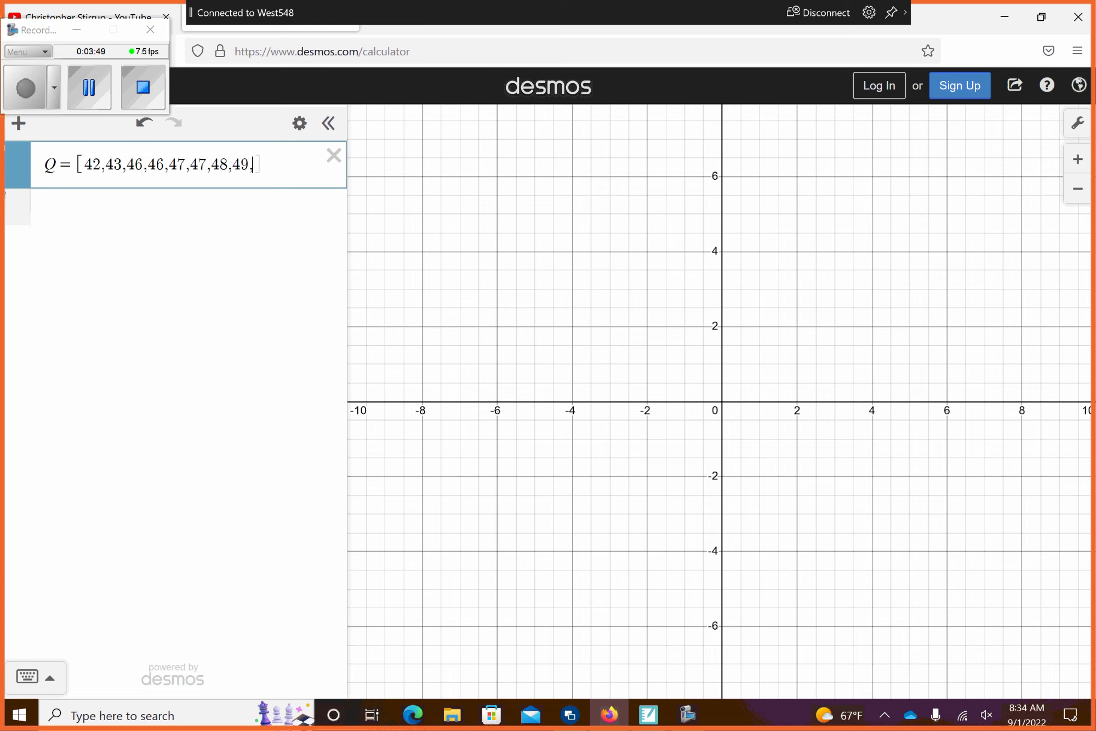
pyautogui.write(',49,50,51,')
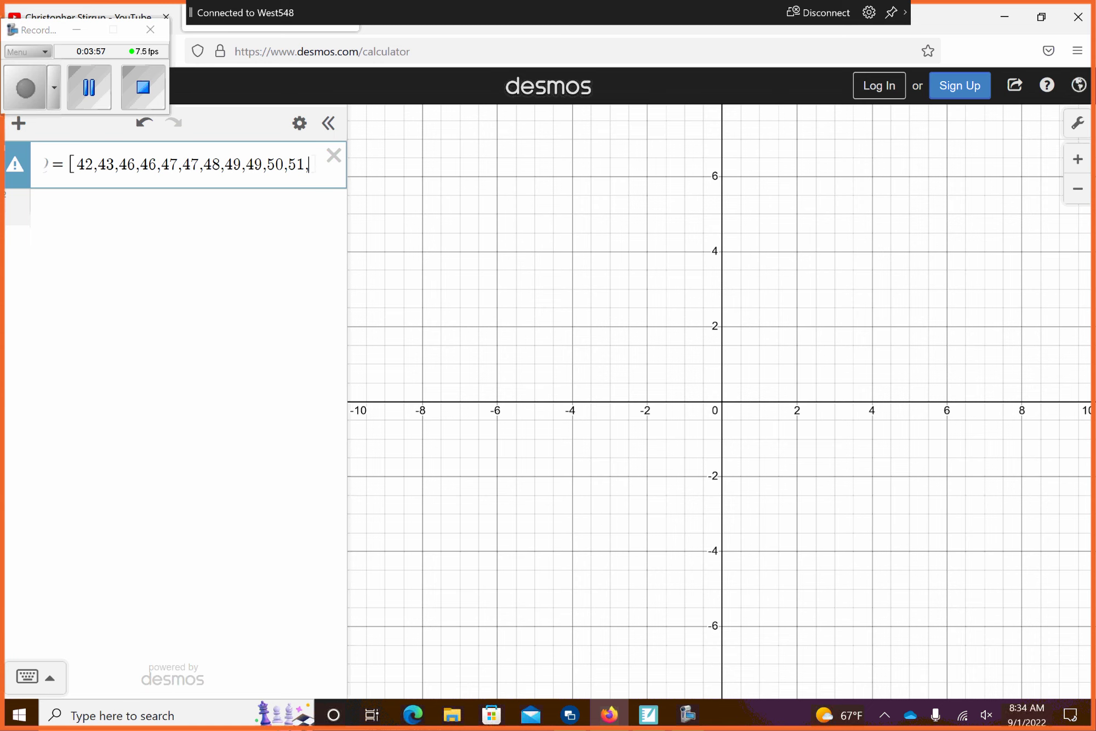
pyautogui.write('51,51,')
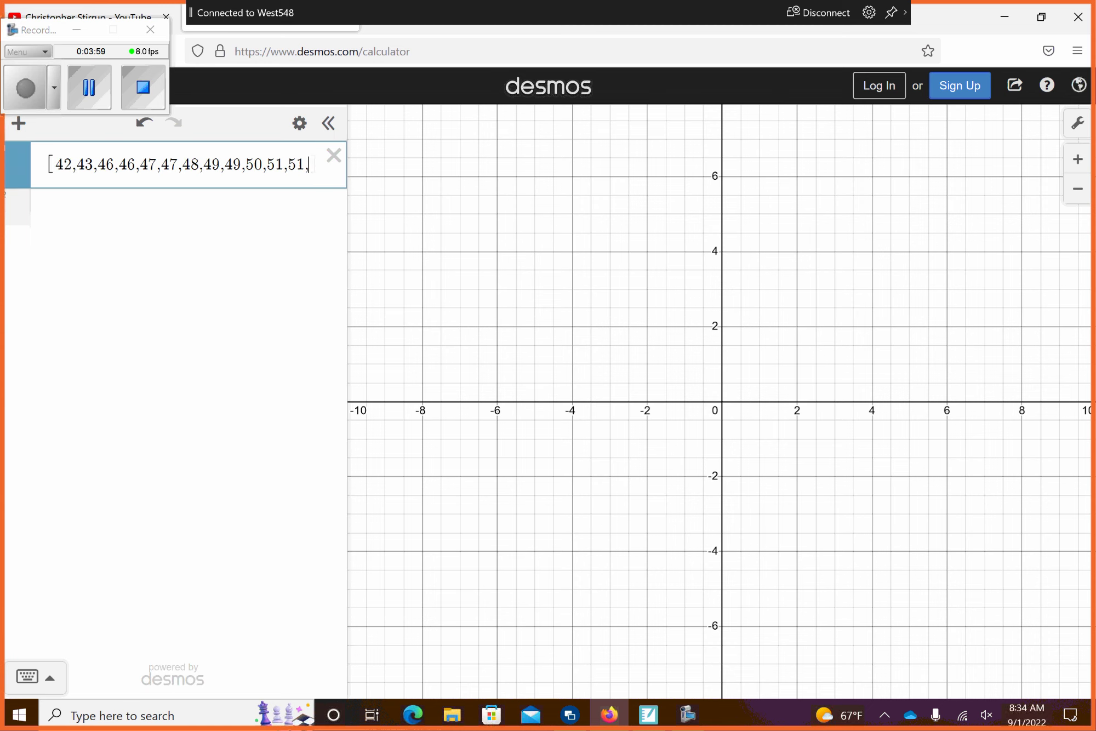
pyautogui.write('51,51,')
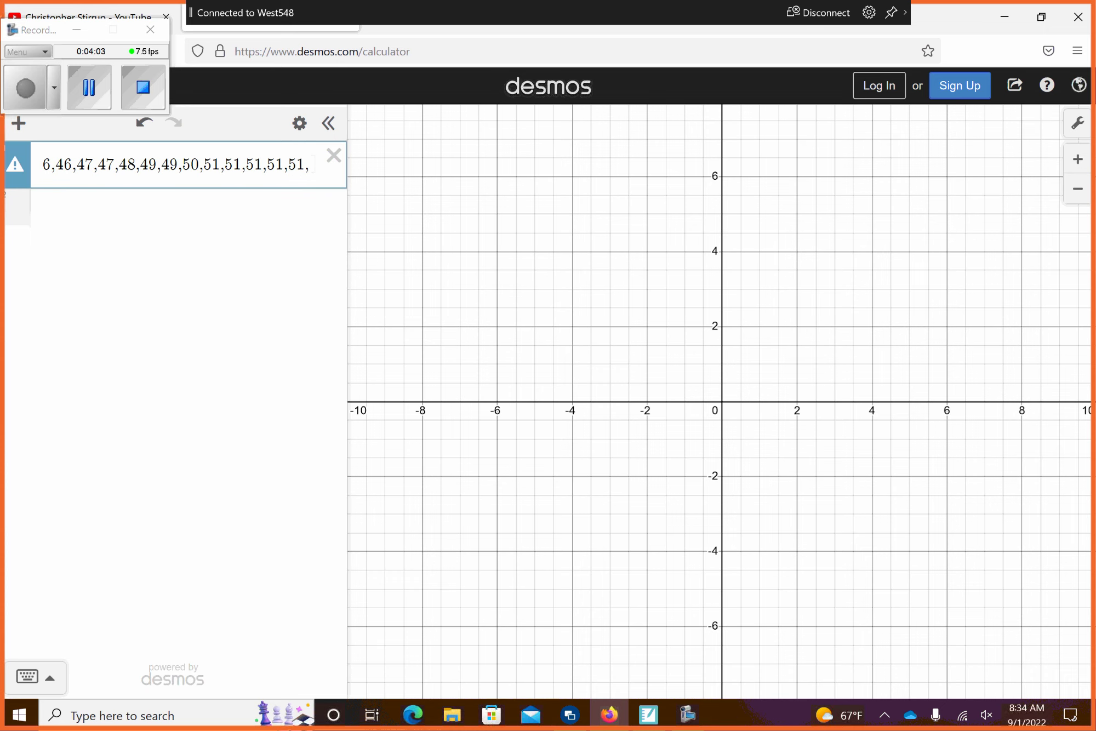
pyautogui.write('52,52,')
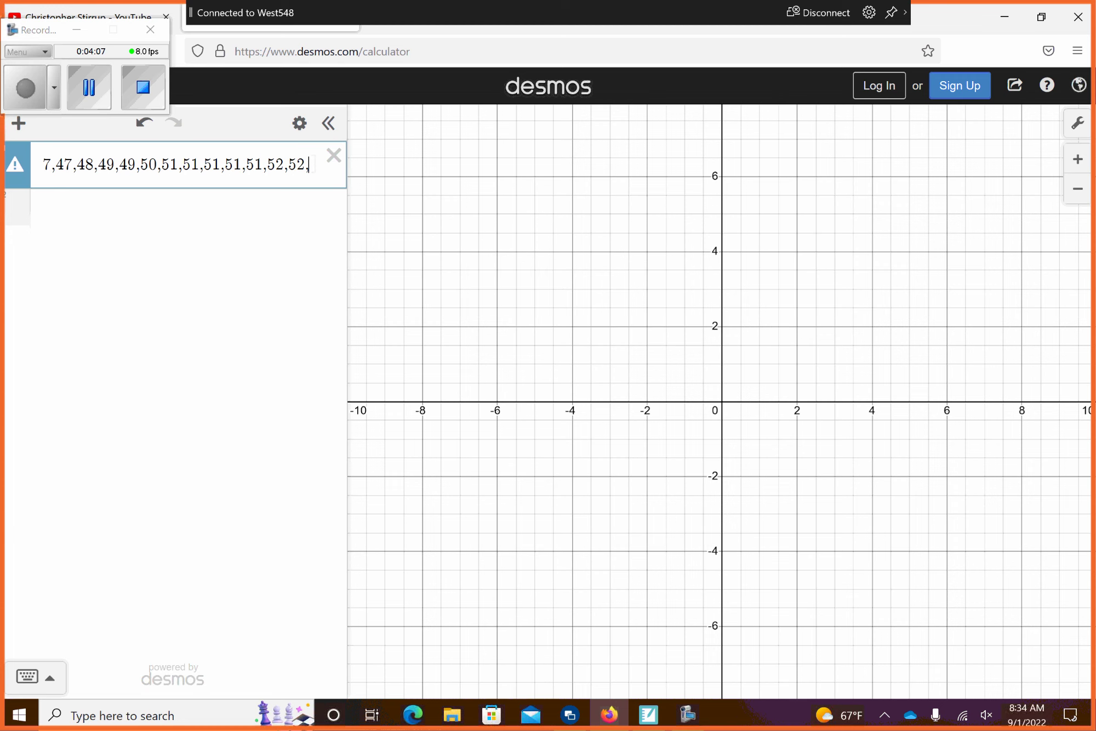
pyautogui.write('54,54,54,54,54,')
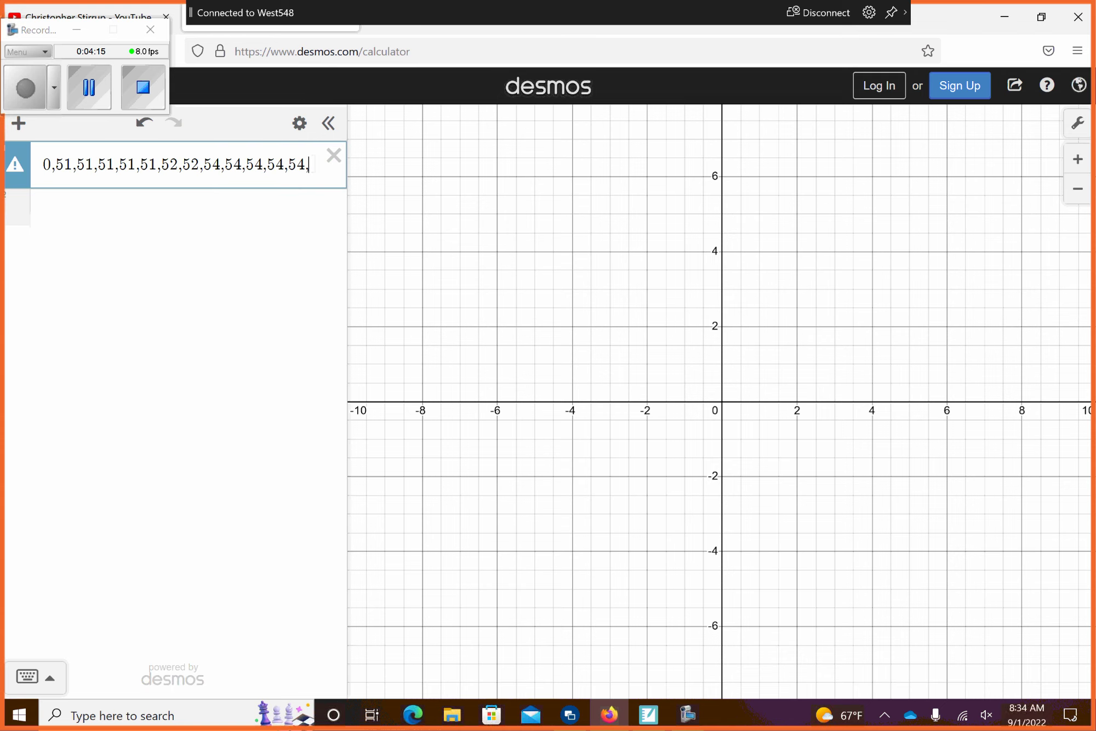
pyautogui.write('55,5,')
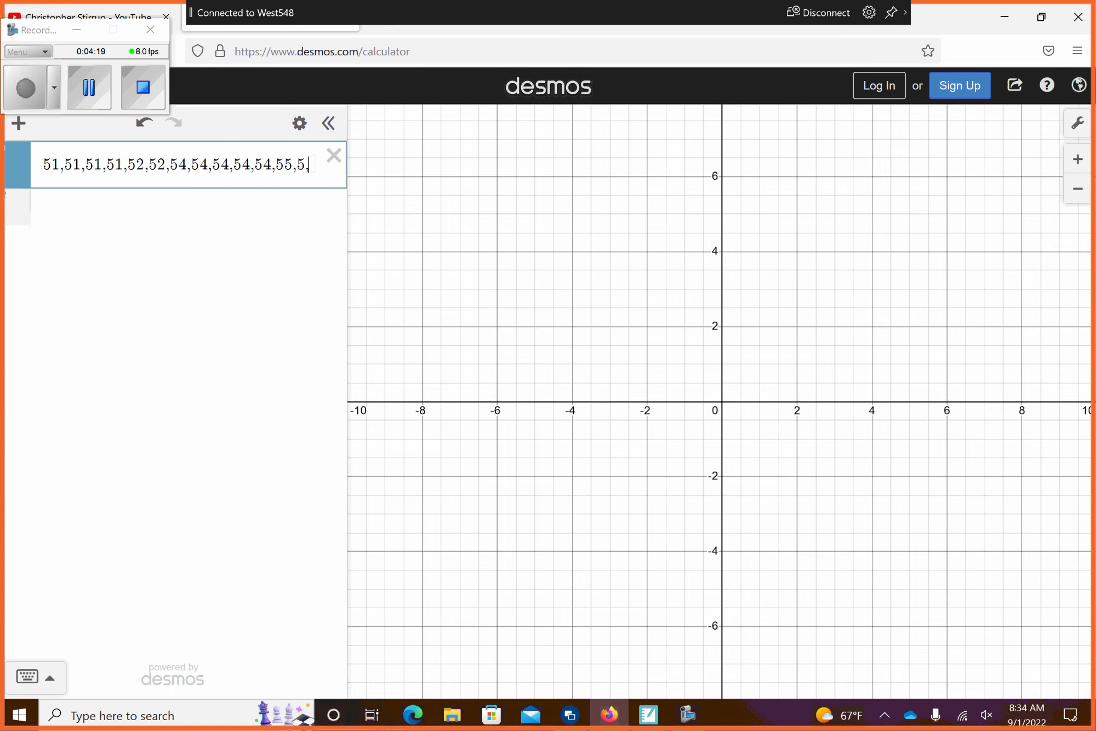
pyautogui.write('5,55,')
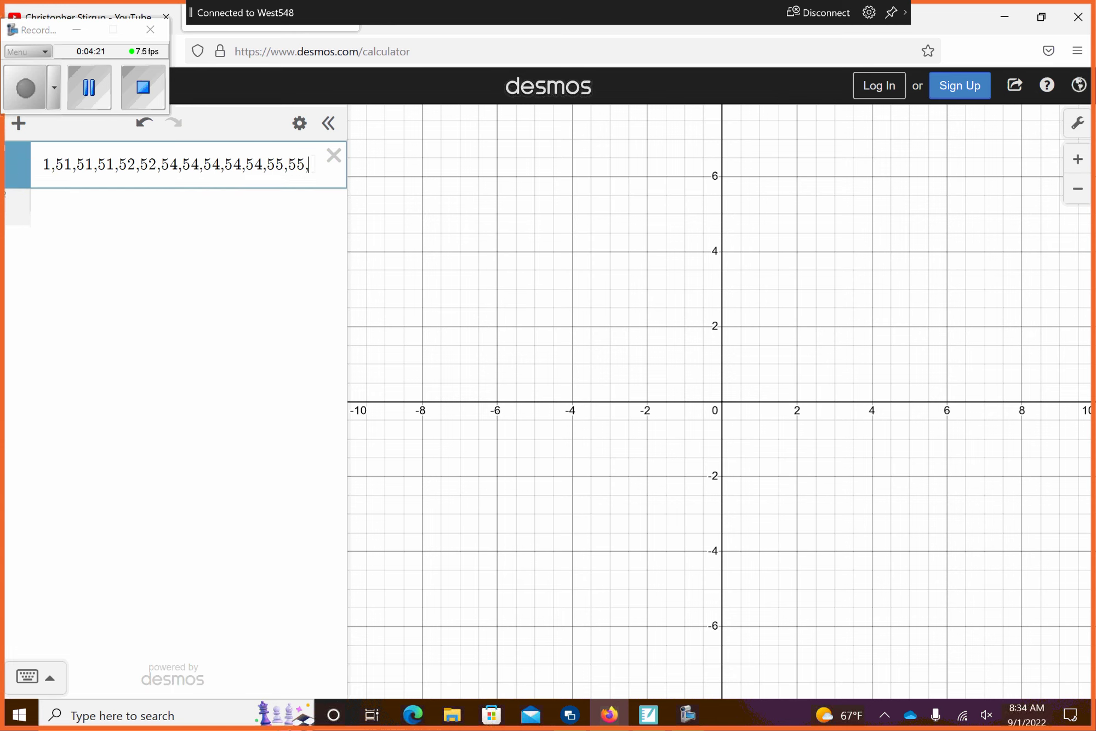
pyautogui.write('55,')
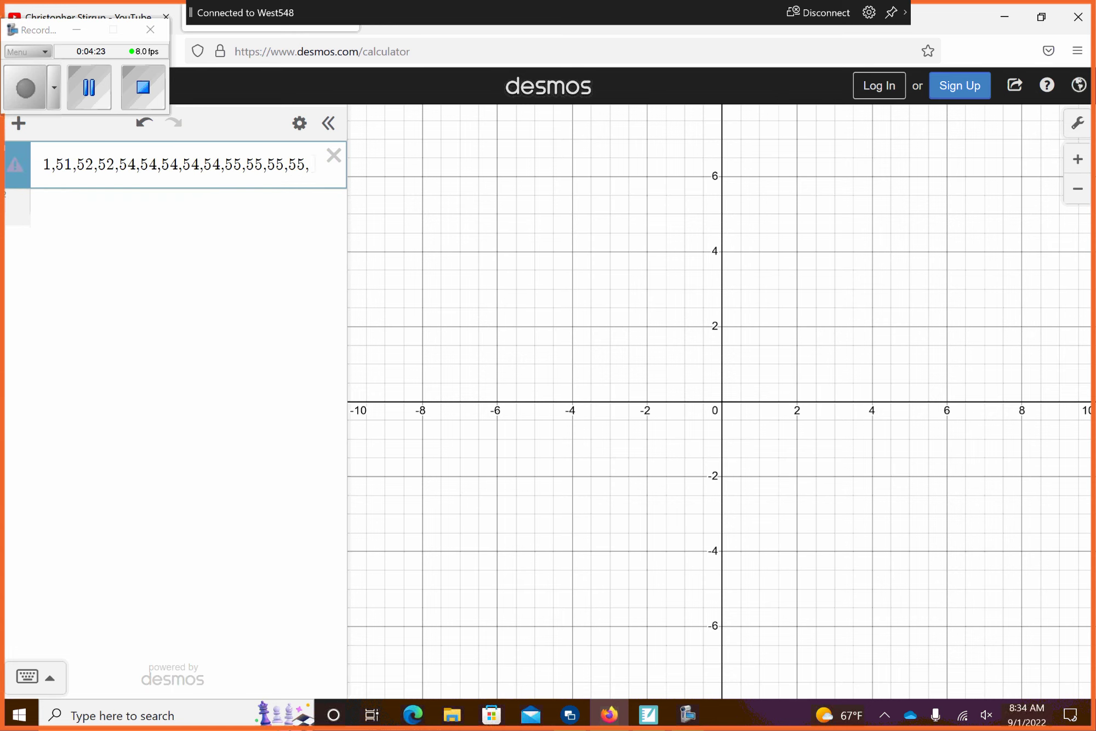
pyautogui.write('56')
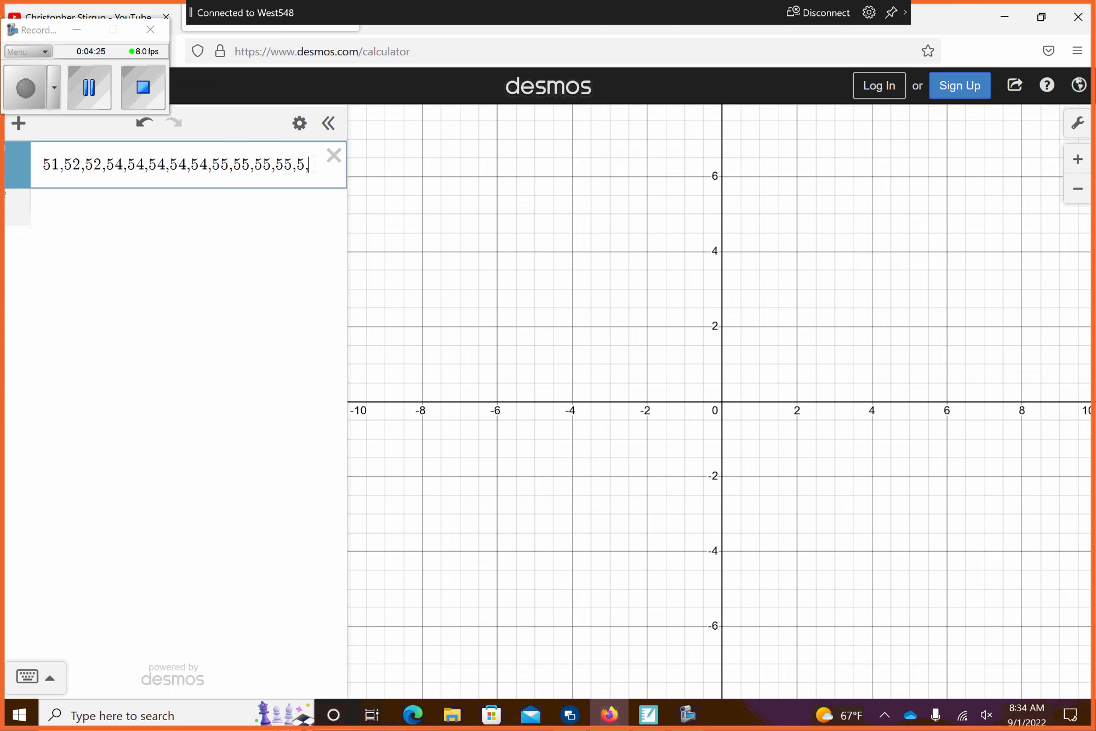
pyautogui.write(',56,5')
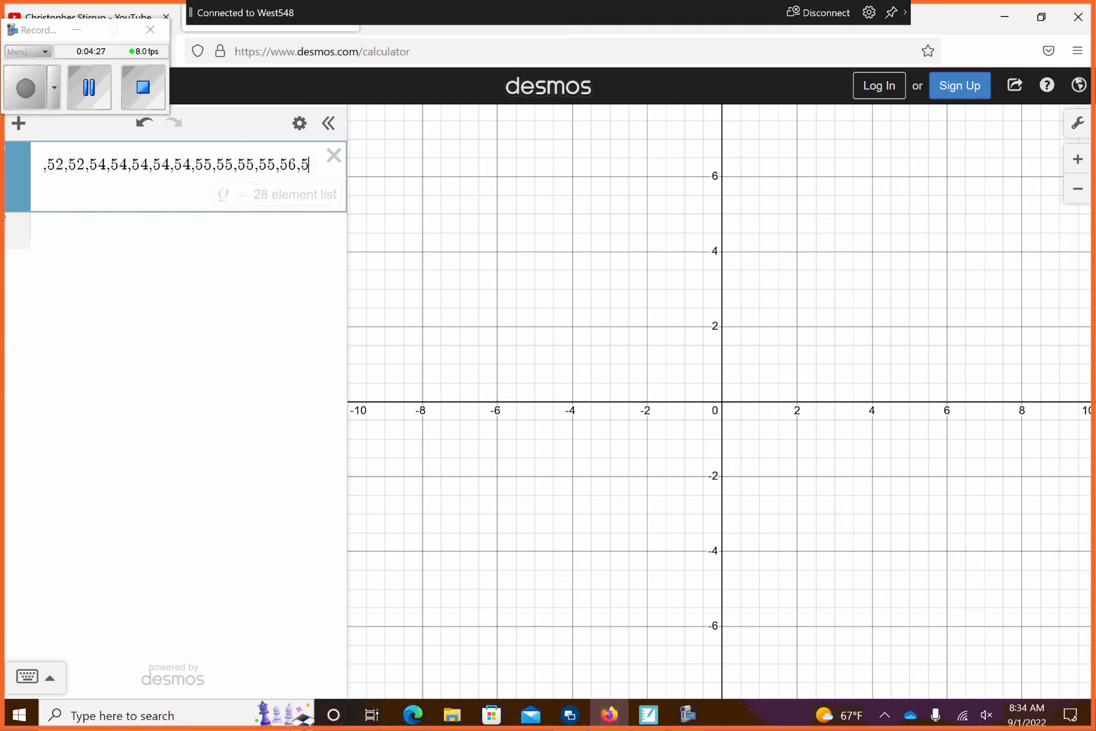
pyautogui.write('6,')
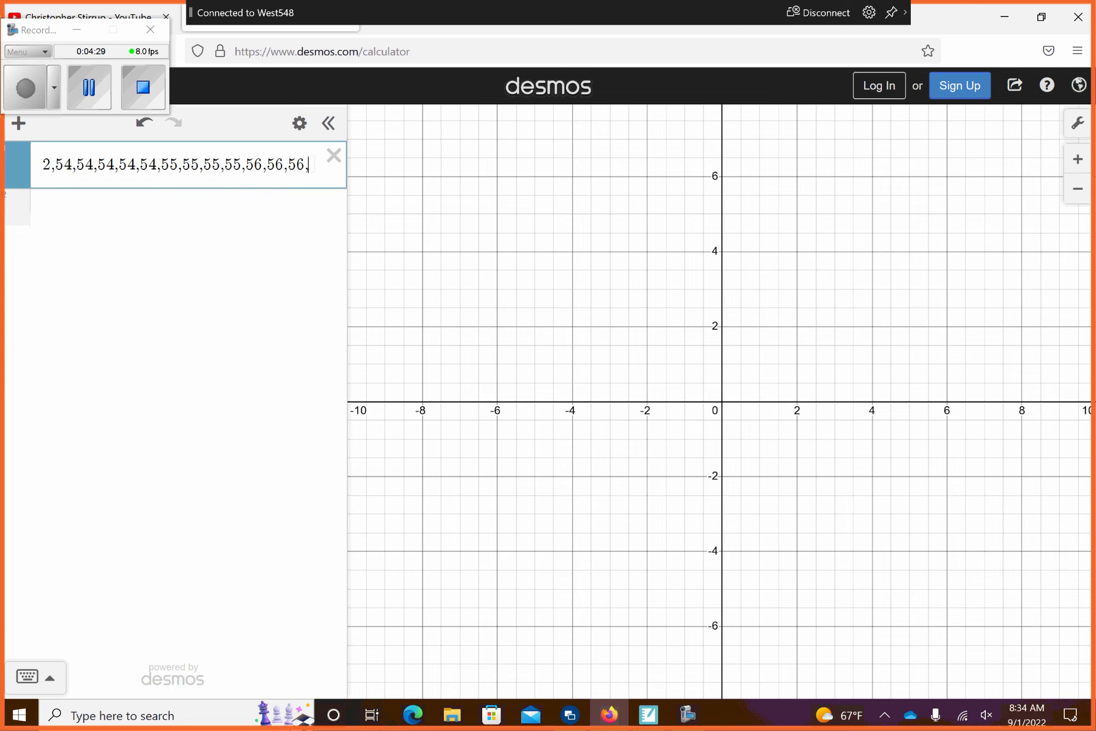
pyautogui.write('57,')
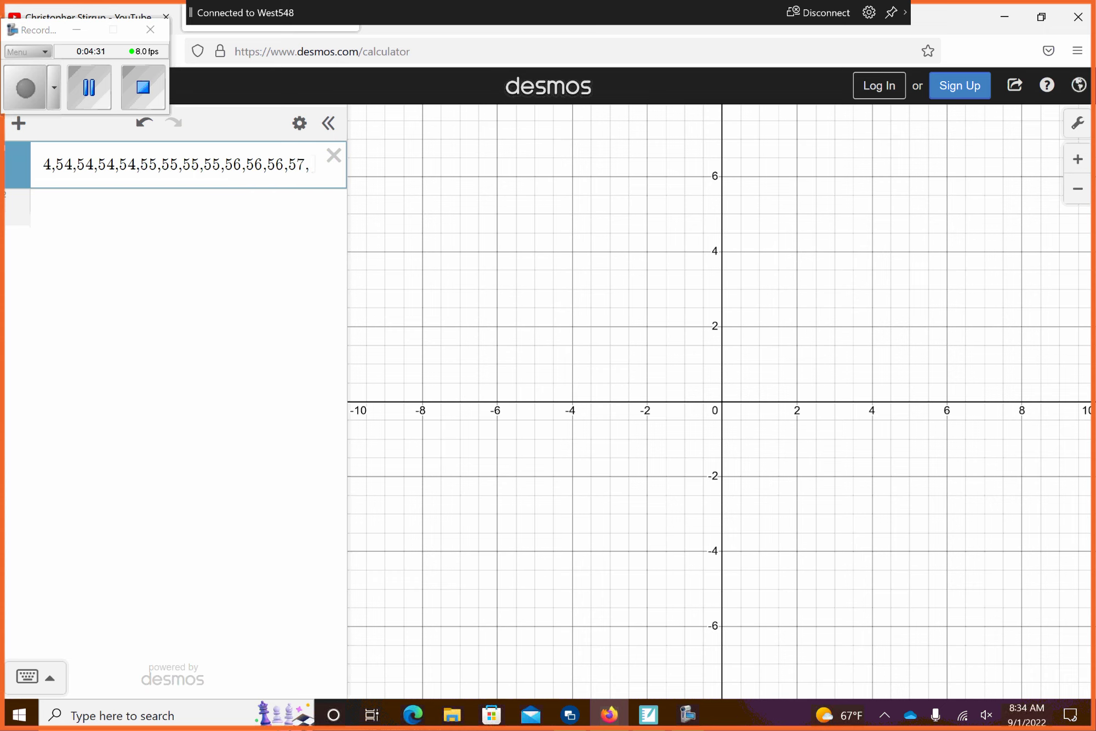
pyautogui.write('57,57,57')
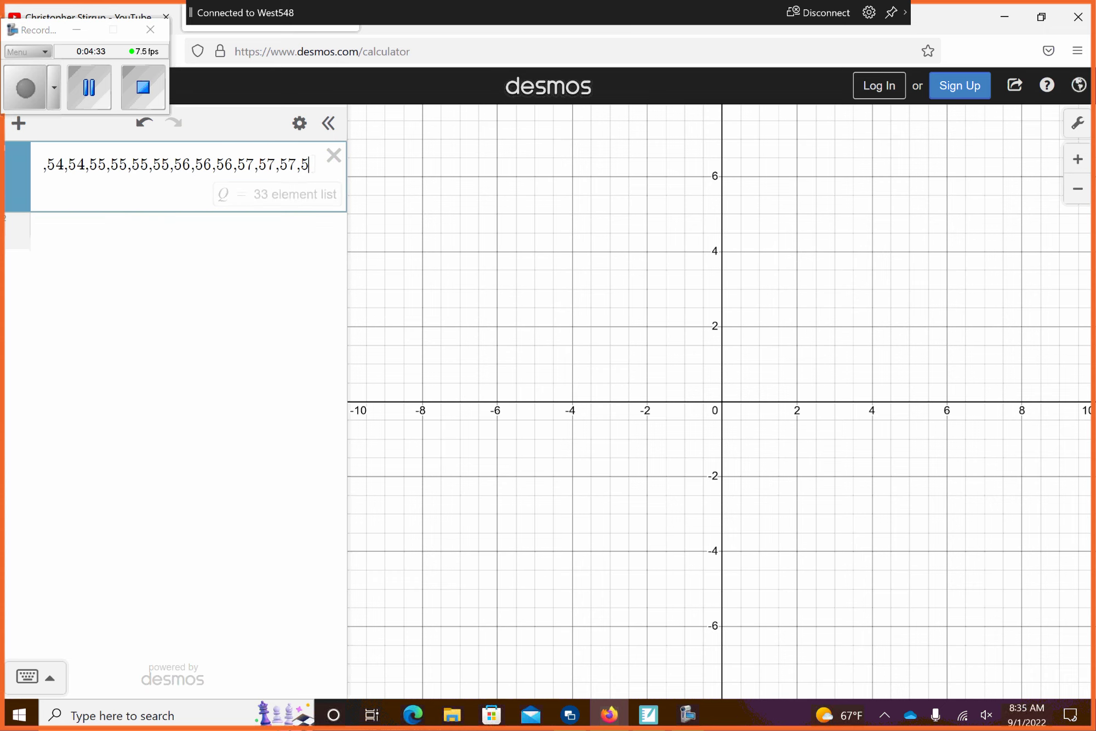
pyautogui.write(',')
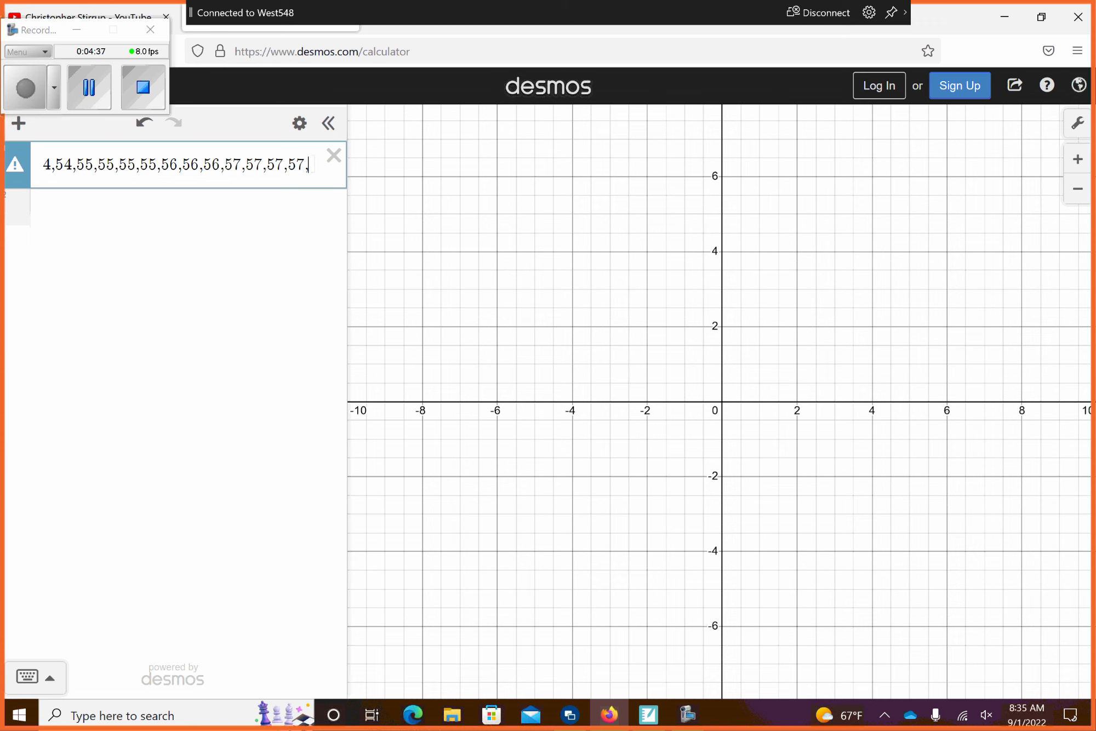
pyautogui.write('58,')
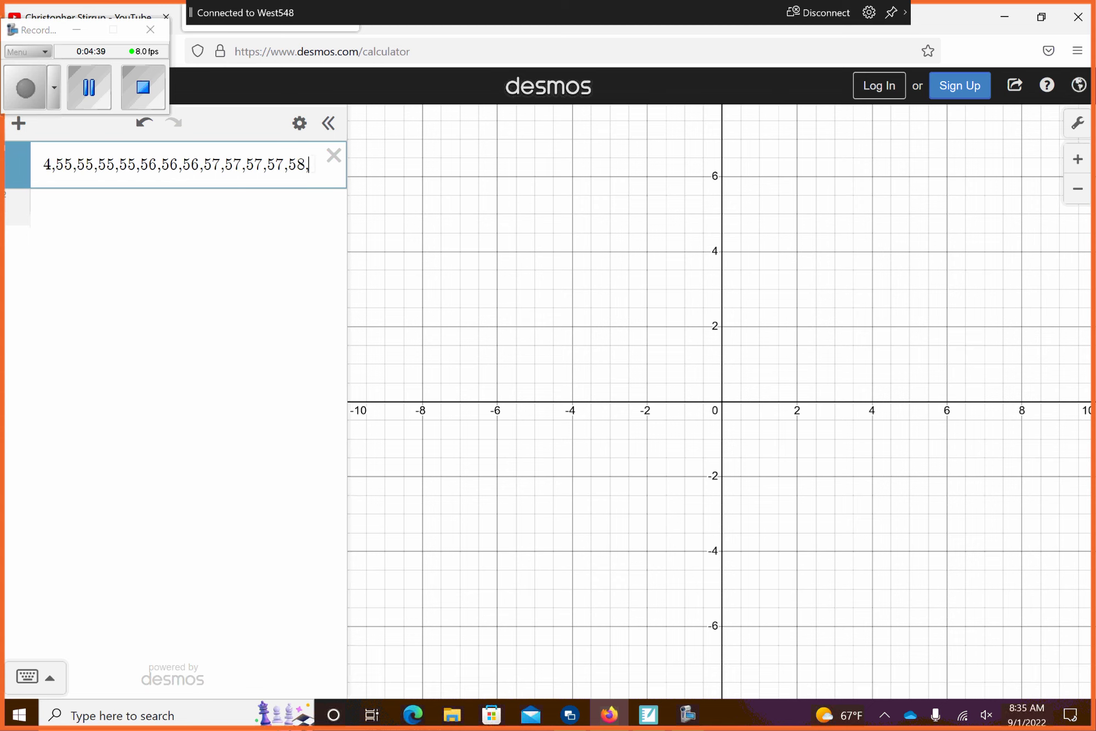
pyautogui.write('60,')
pyautogui.write('61,6')
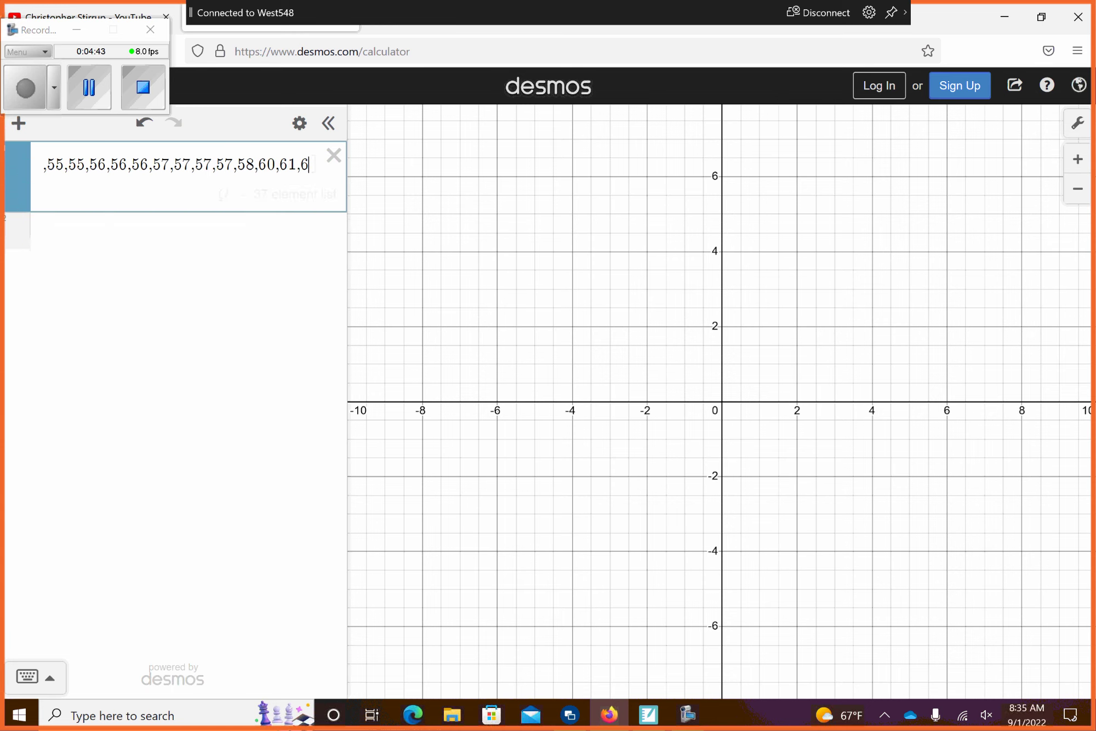
pyautogui.write('1,61,')
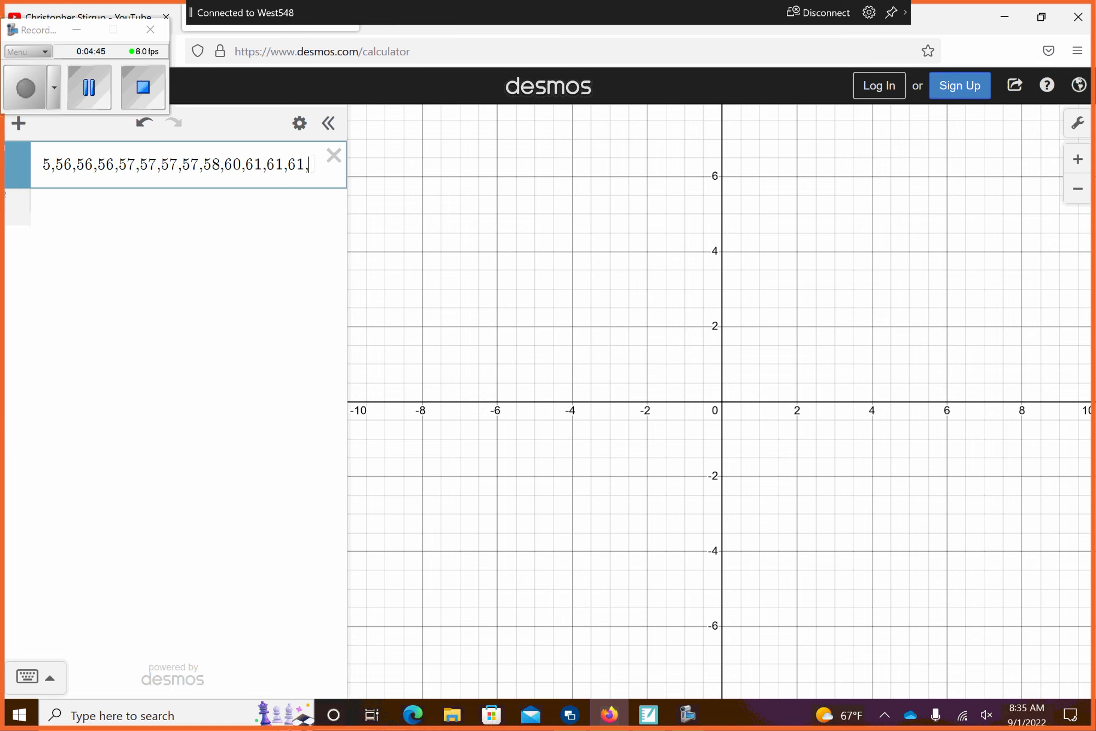
pyautogui.write('62,64,')
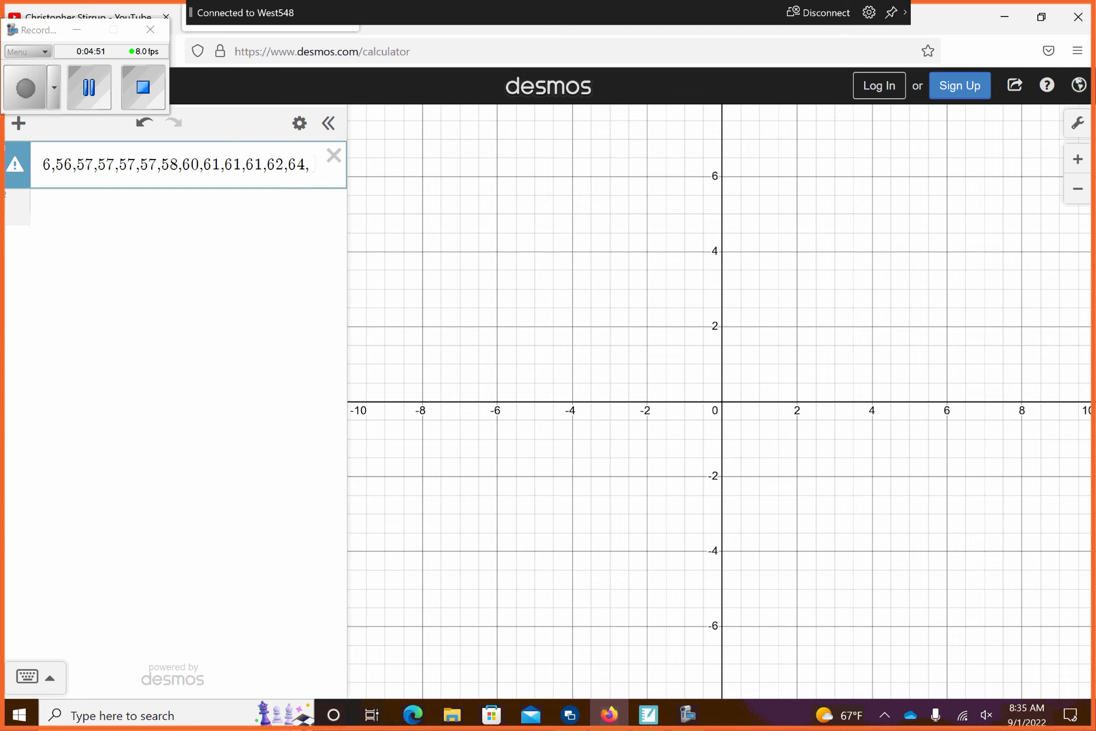
pyautogui.write('64,65,')
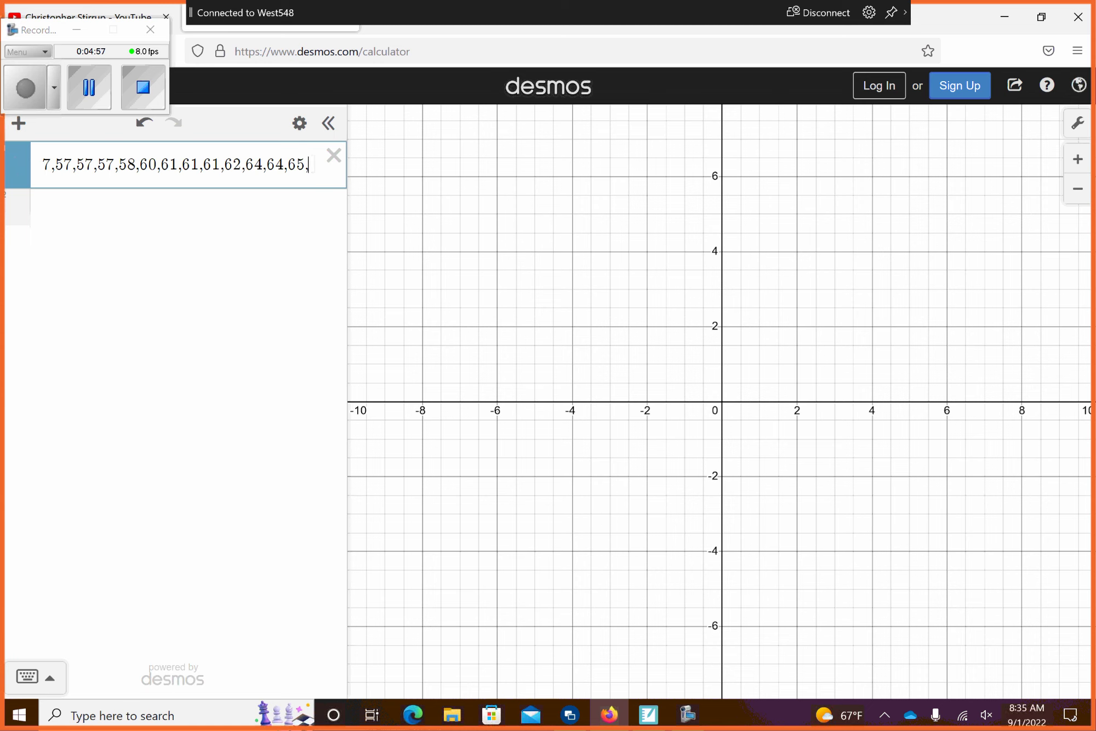
pyautogui.write('68,69,')
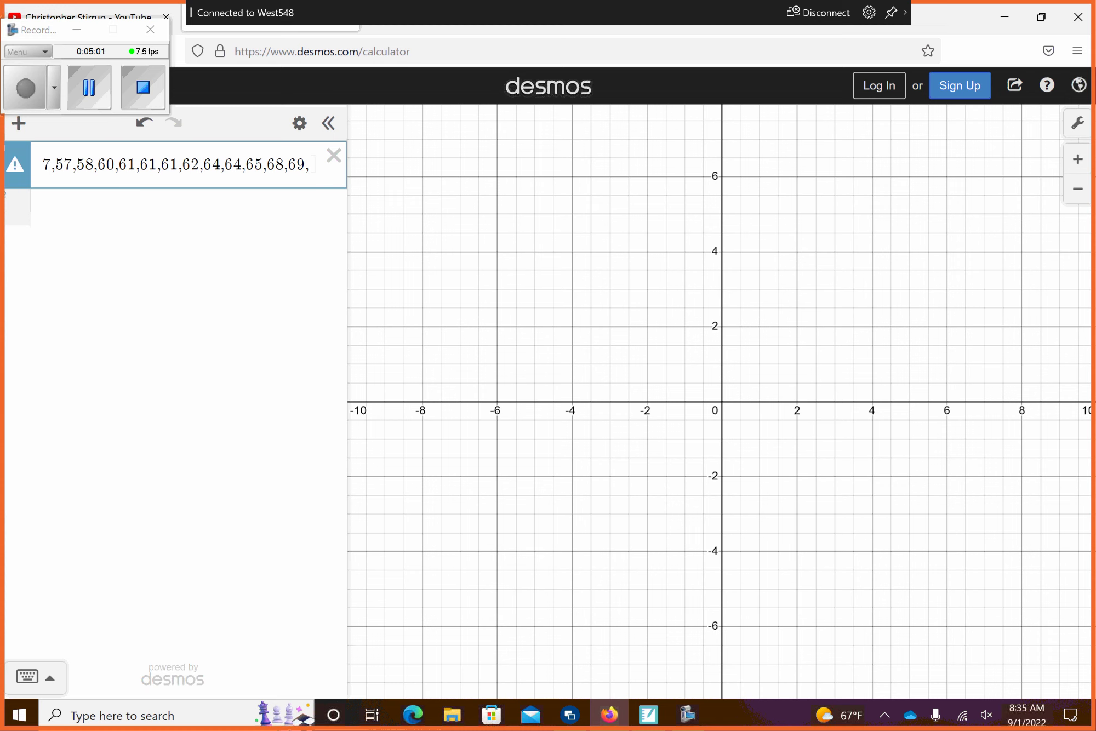
pyautogui.write('70')
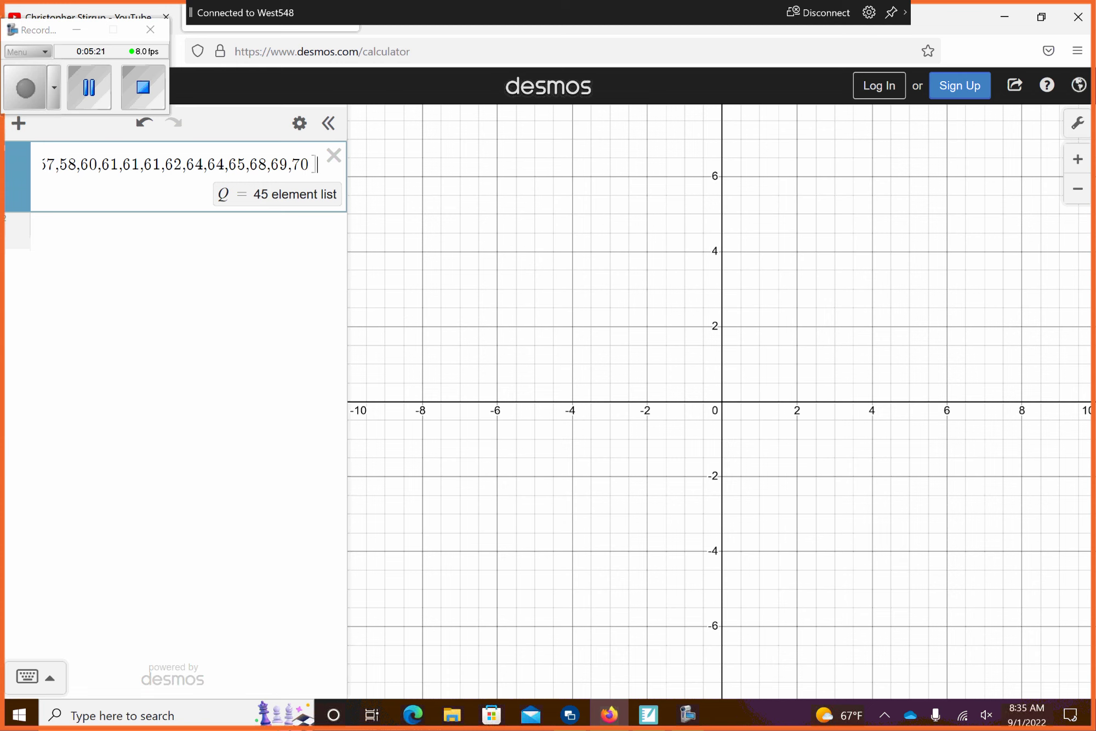
# Step: Insert the missing ',57,58,6' values and check list Q back to its first age, 42
pyautogui.press('Left')
pyautogui.press('Left')
pyautogui.press('Left')
pyautogui.press('Left')
pyautogui.press('Left')
pyautogui.press('Left')
pyautogui.press('Left')
pyautogui.press('Left')
pyautogui.press('Left')
pyautogui.press('Left')
pyautogui.press('Left')
pyautogui.press('Left')
pyautogui.press('Left')
pyautogui.press('Left')
pyautogui.press('Left')
pyautogui.press('Left')
pyautogui.press('Left')
pyautogui.press('Left')
pyautogui.press('Left')
pyautogui.press('Left')
pyautogui.press('Left')
pyautogui.press('Left')
pyautogui.press('Left')
pyautogui.press('Left')
pyautogui.press('Left')
pyautogui.press('Left')
pyautogui.press('Left')
pyautogui.press('Left')
pyautogui.press('Left')
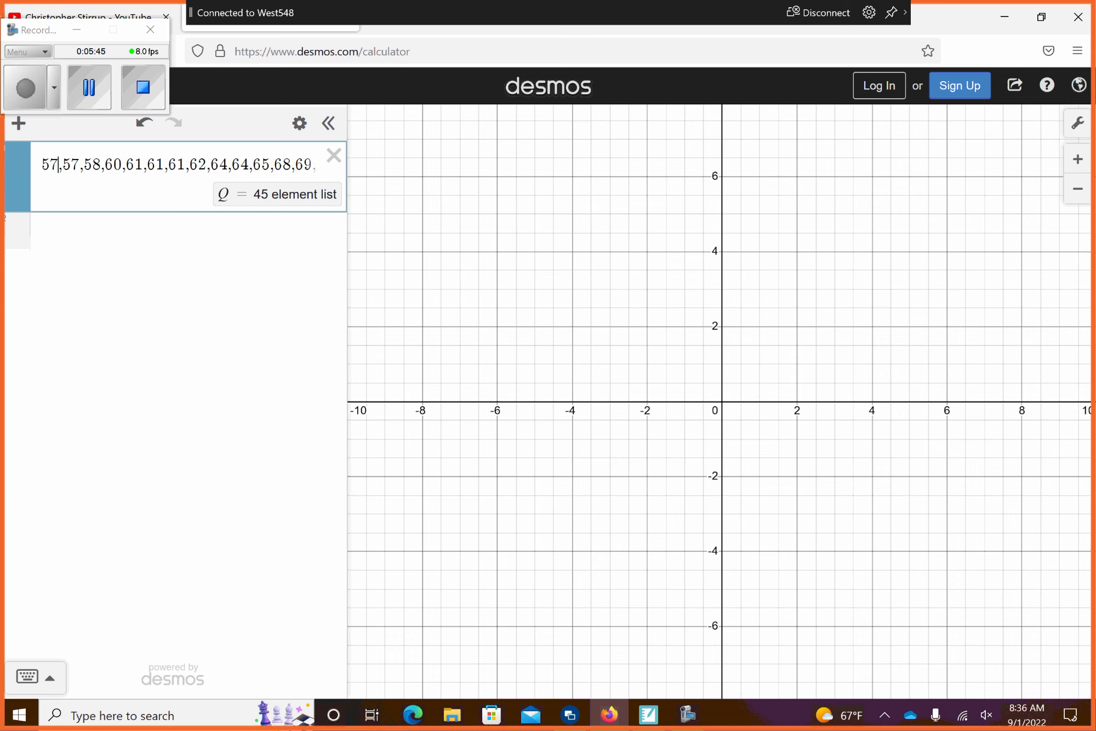
pyautogui.write(',57,57')
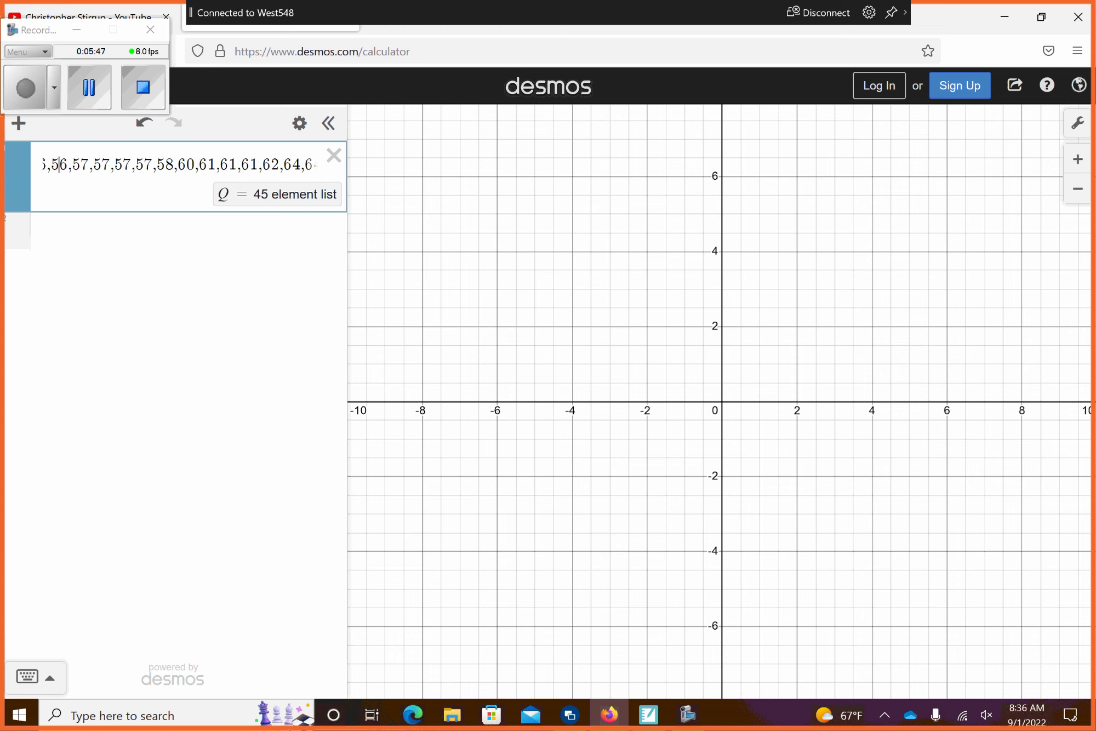
pyautogui.write(',58,6')
pyautogui.press('Left')
pyautogui.press('Left')
pyautogui.press('Left')
pyautogui.press('Left')
pyautogui.press('Left')
pyautogui.press('Left')
pyautogui.press('Left')
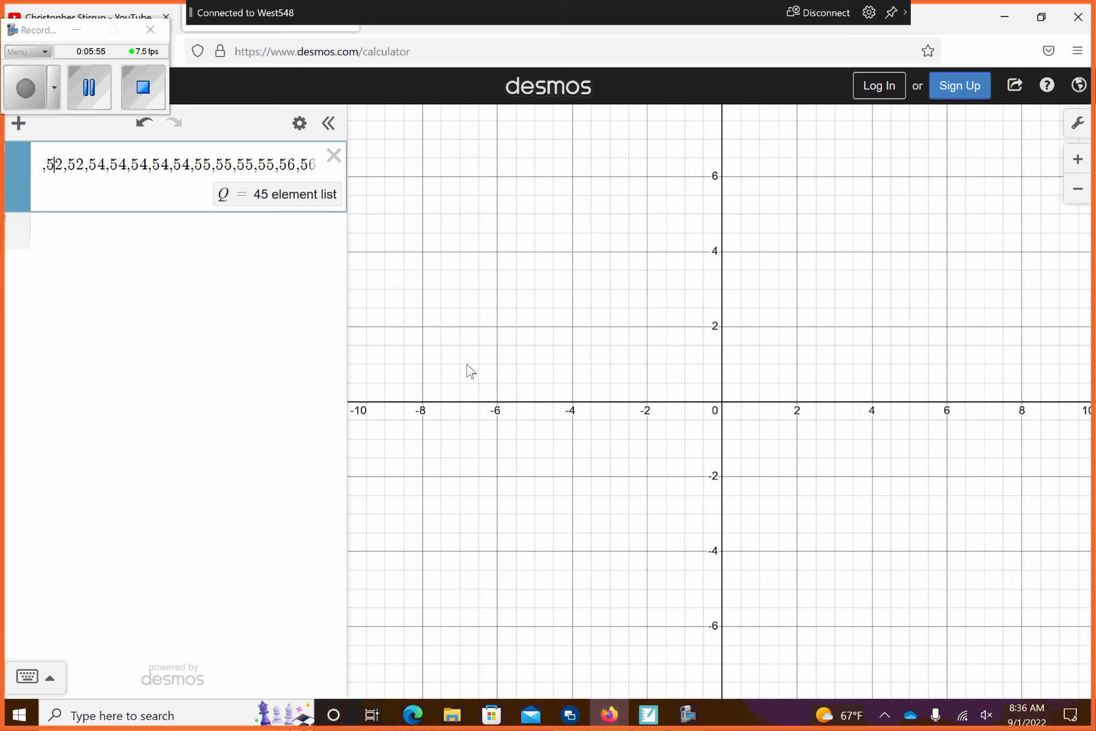
pyautogui.press('Left')
pyautogui.press('Left')
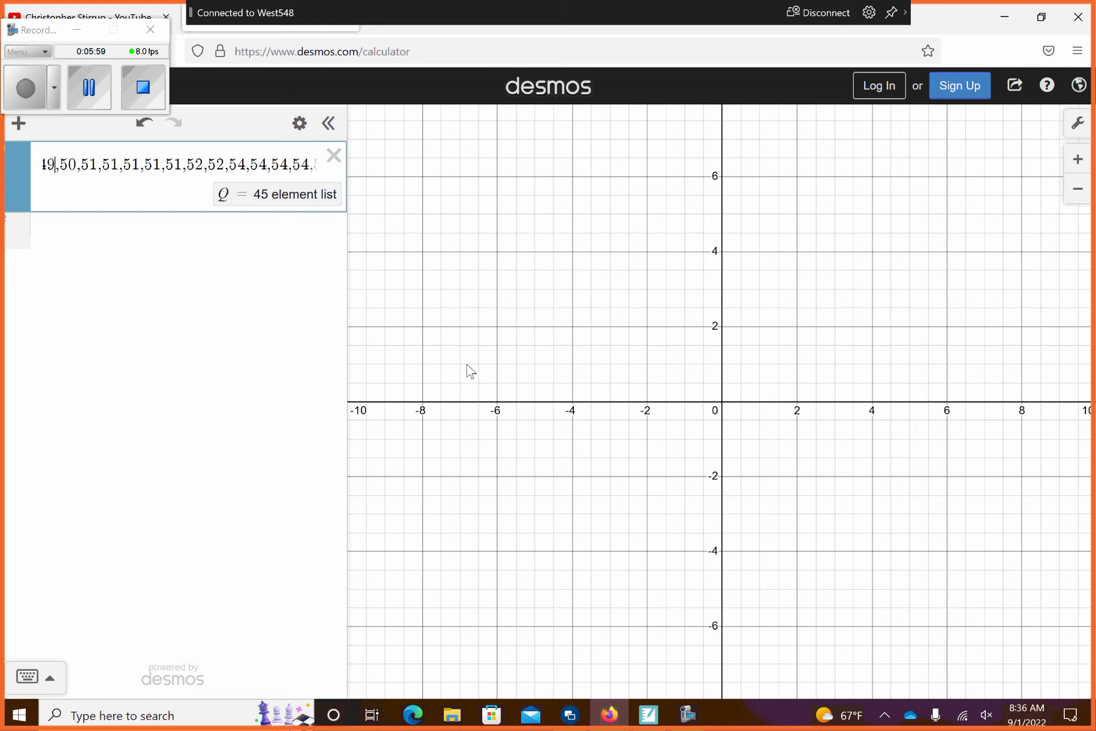
pyautogui.press('Left')
pyautogui.press('Left')
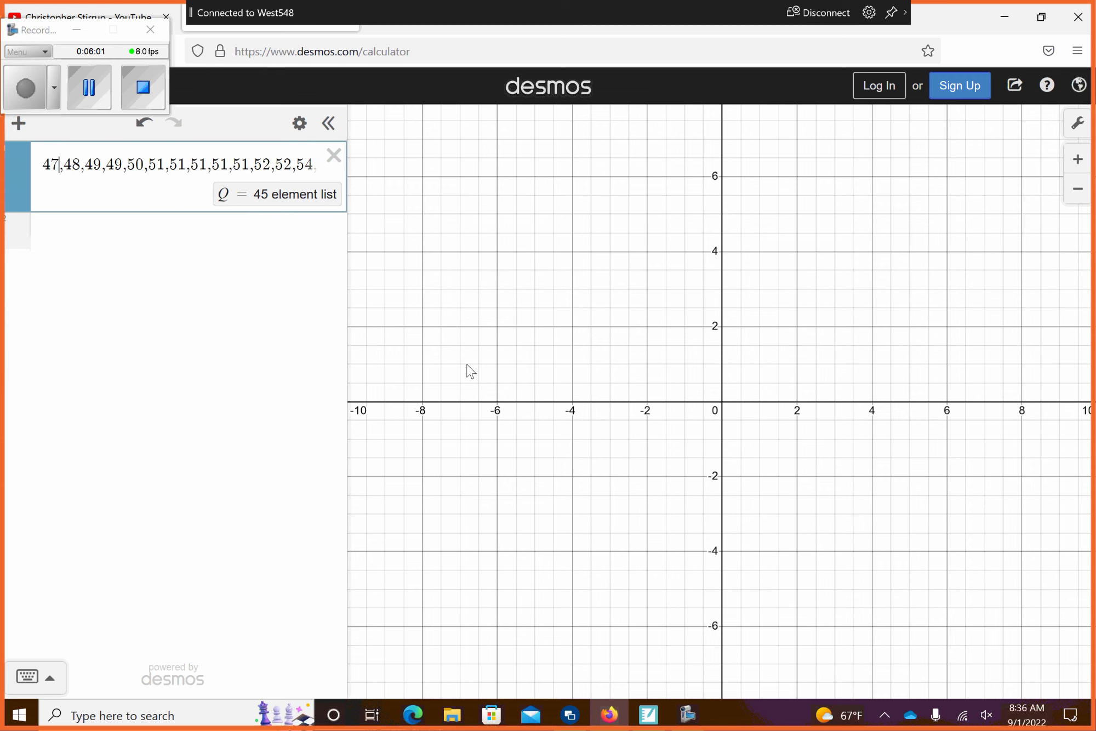
pyautogui.press('Left')
pyautogui.press('Left')
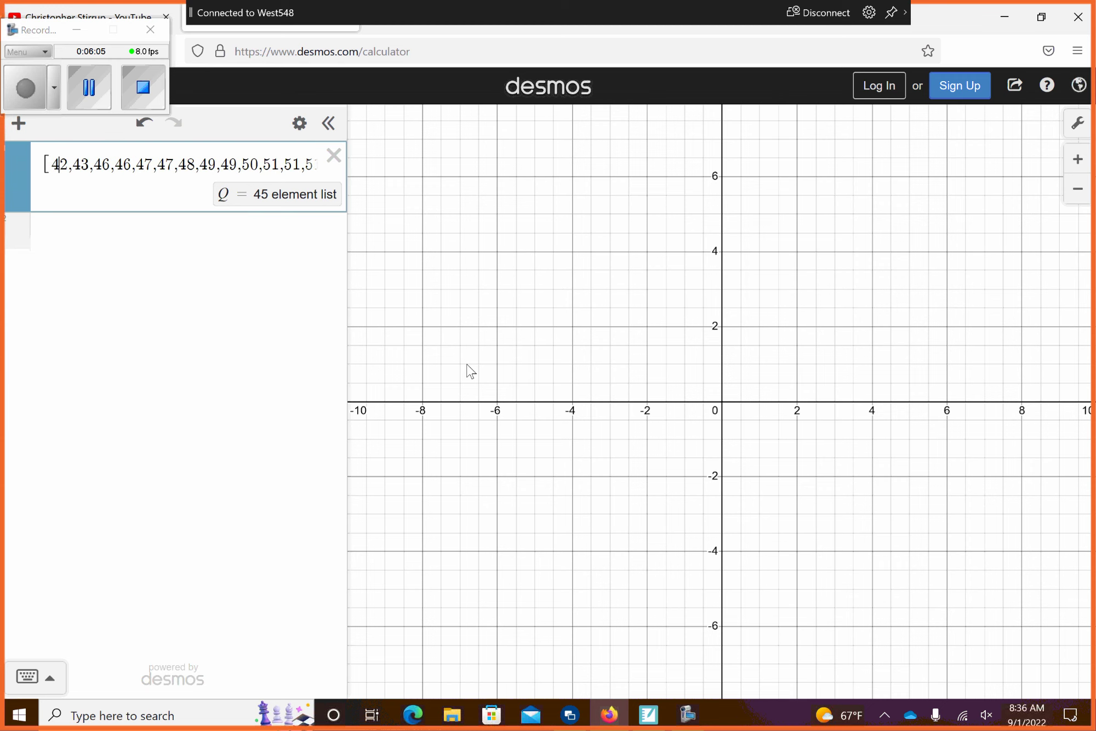
pyautogui.press('Left')
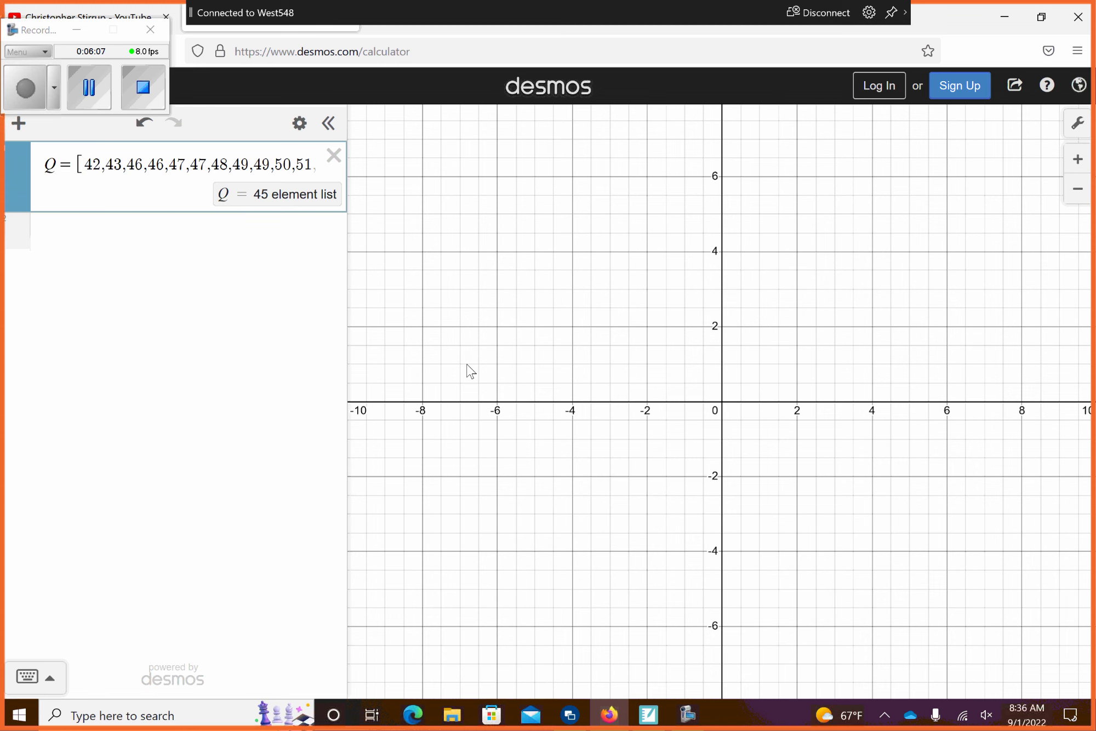
# Step: Add histogram(Q) as a second expression with the default bin width of 1
pyautogui.click(164, 235)
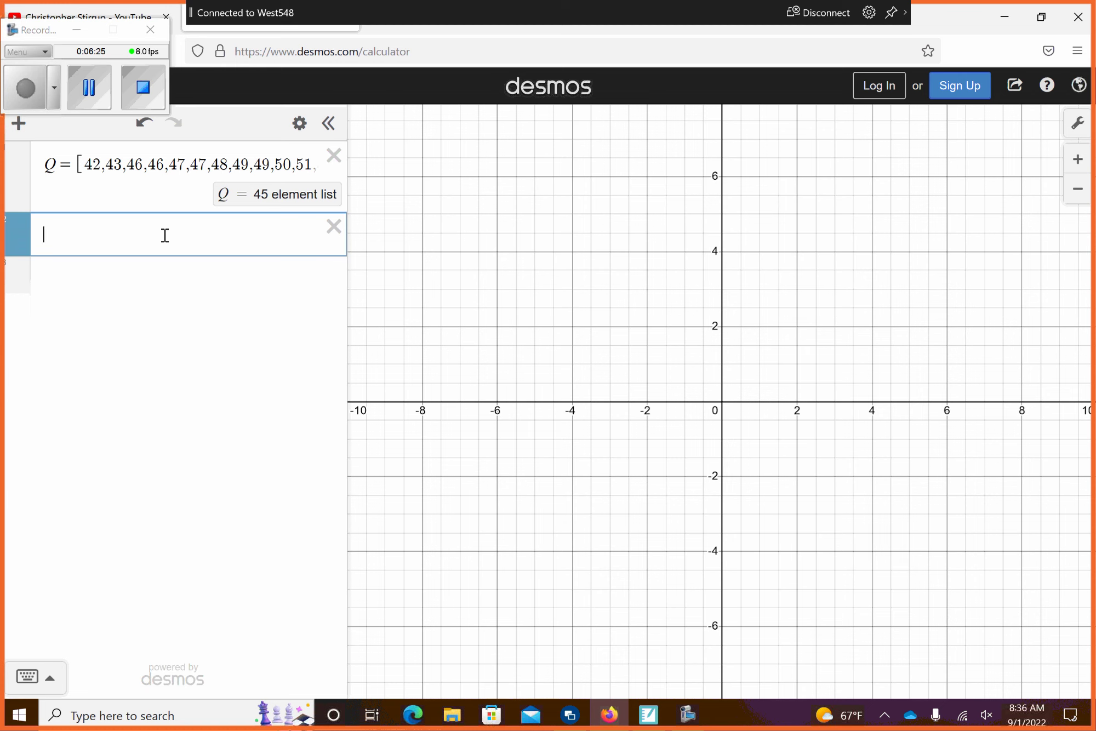
pyautogui.write('hist')
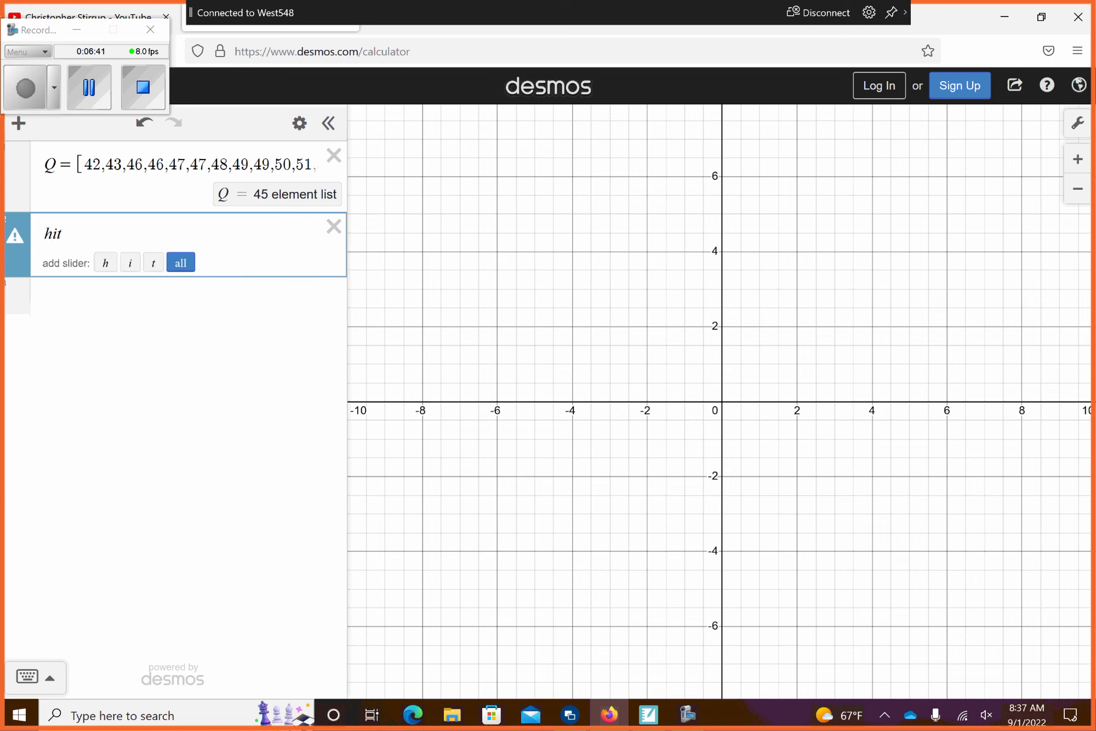
pyautogui.write('ogram')
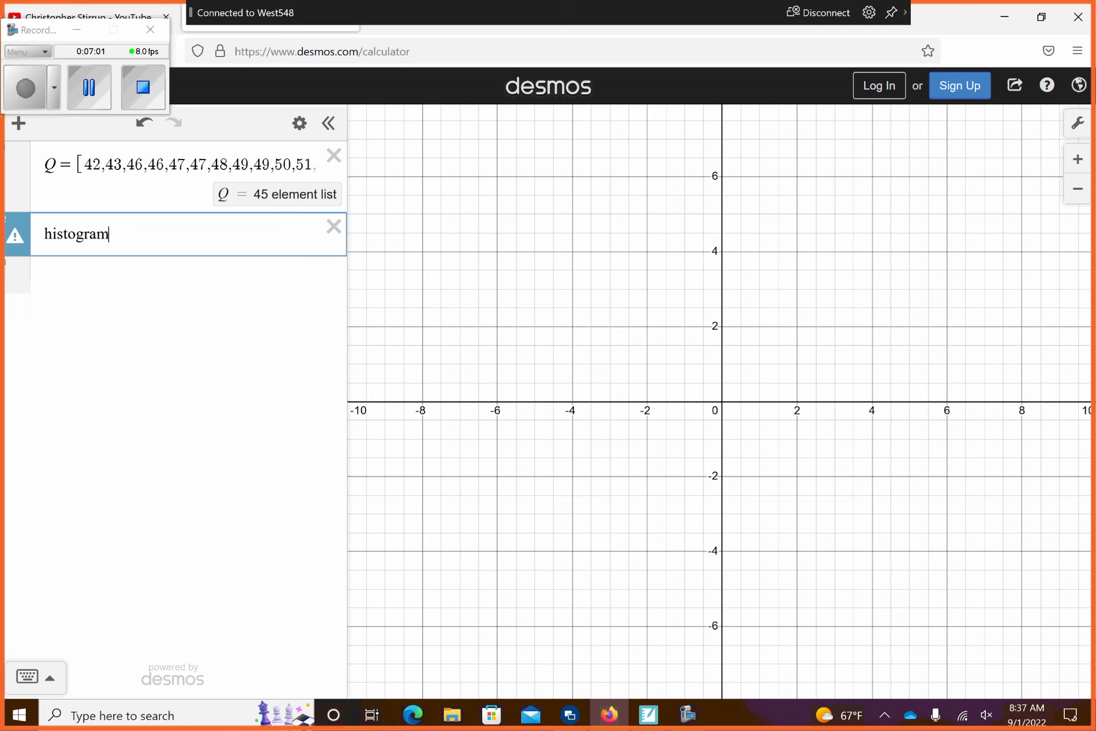
pyautogui.write('(')
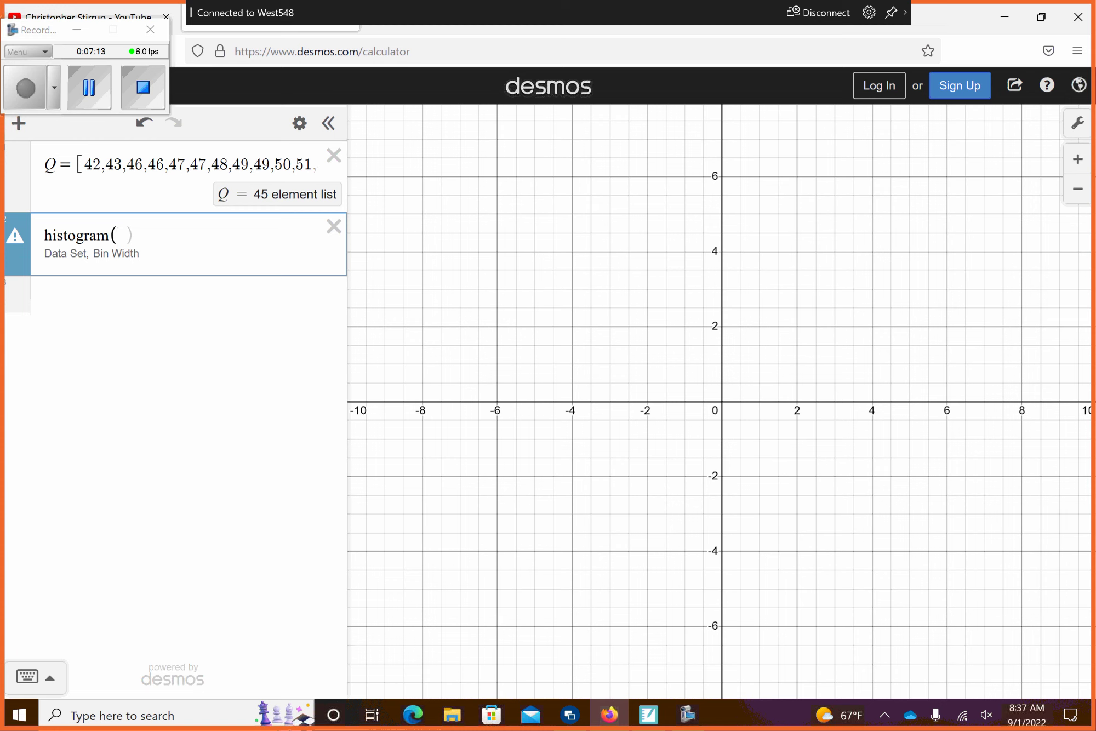
pyautogui.write('Q')
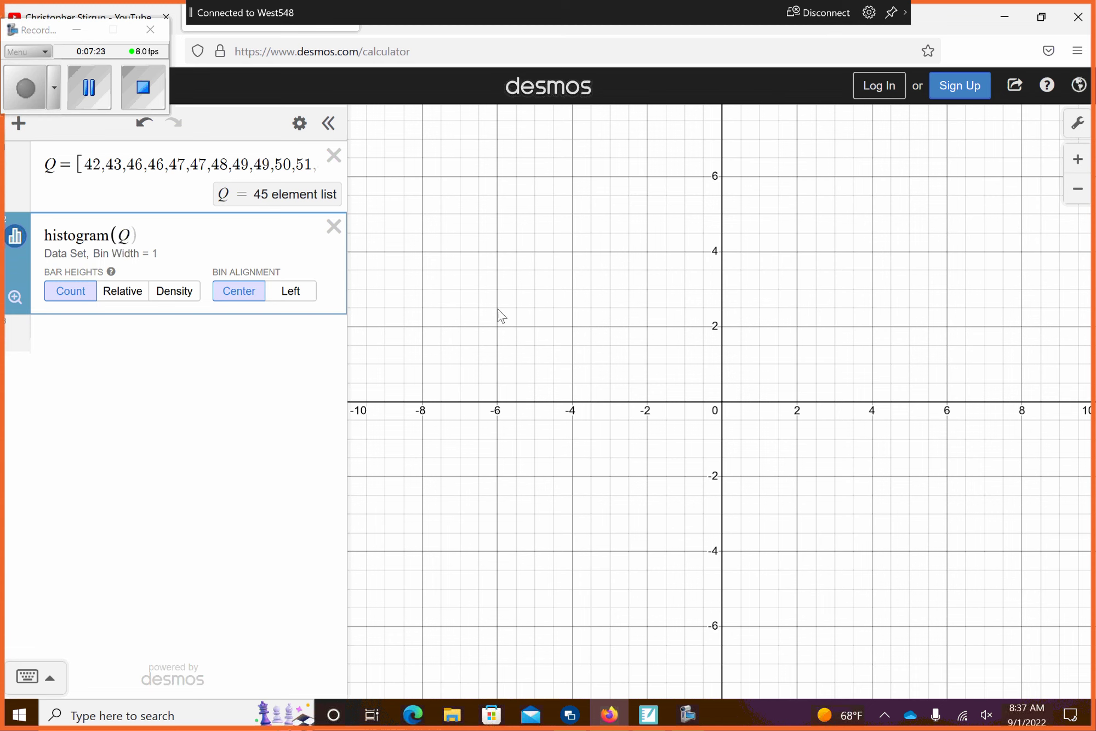
# Step: Pan the graph until the histogram bars for ages about 44–62 are in view
pyautogui.moveTo(773, 375); pyautogui.dragTo(361, 350)
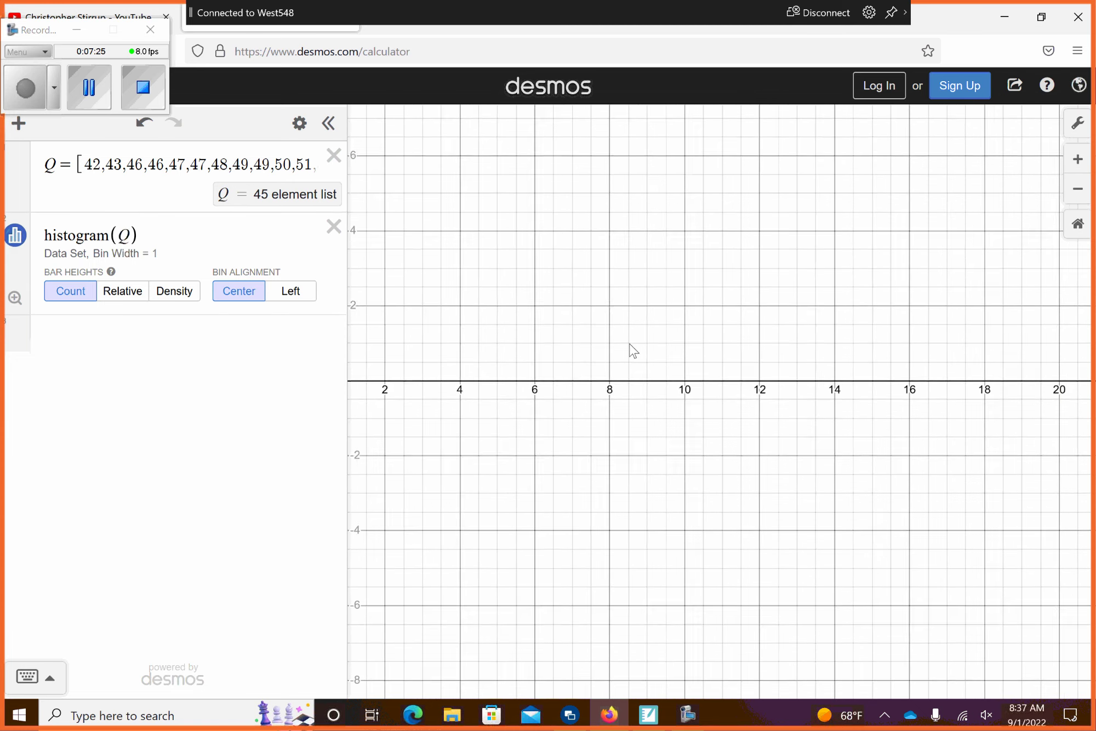
pyautogui.moveTo(608, 340); pyautogui.dragTo(300, 333)
pyautogui.moveTo(803, 438); pyautogui.dragTo(479, 470)
pyautogui.moveTo(864, 423); pyautogui.dragTo(495, 415)
pyautogui.moveTo(827, 450); pyautogui.dragTo(707, 448)
pyautogui.moveTo(969, 455); pyautogui.dragTo(518, 470)
pyautogui.moveTo(887, 469); pyautogui.dragTo(628, 482)
pyautogui.moveTo(754, 488); pyautogui.dragTo(787, 483)
pyautogui.press('Left')
pyautogui.press('Left')
pyautogui.press('Left')
pyautogui.press('Left')
pyautogui.press('Left')
pyautogui.press('Left')
pyautogui.press('Left')
pyautogui.press('Left')
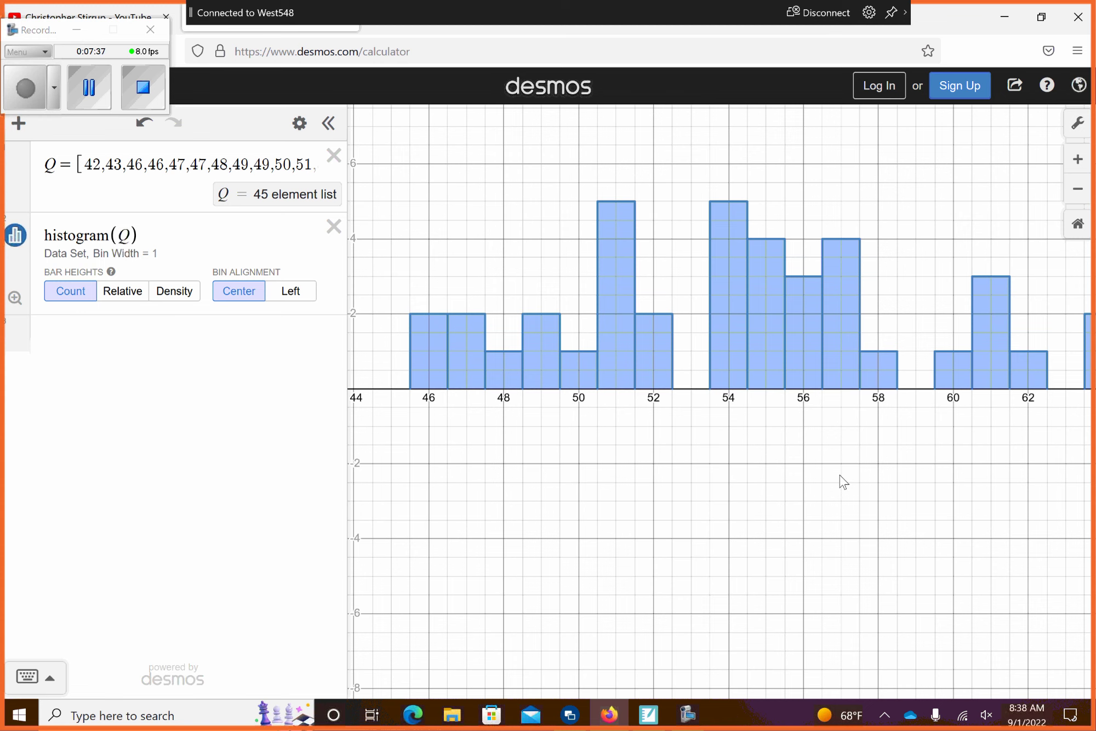
pyautogui.hscroll(8, 842, 482)
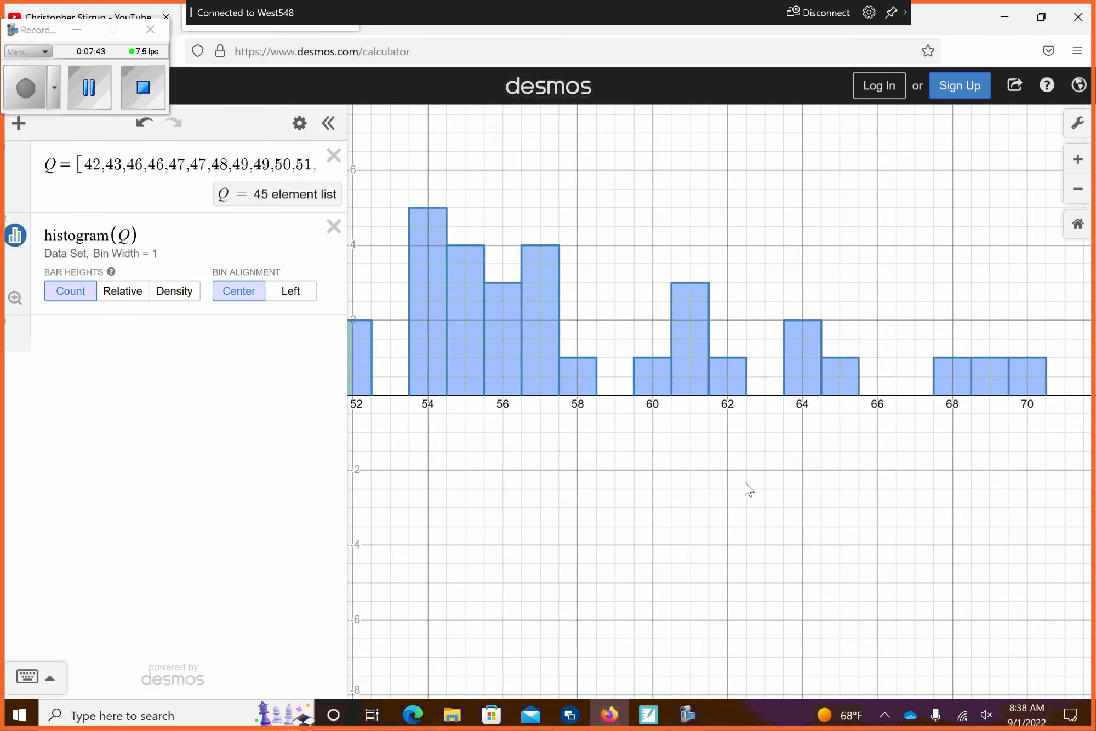
pyautogui.hscroll(8, 745, 483)
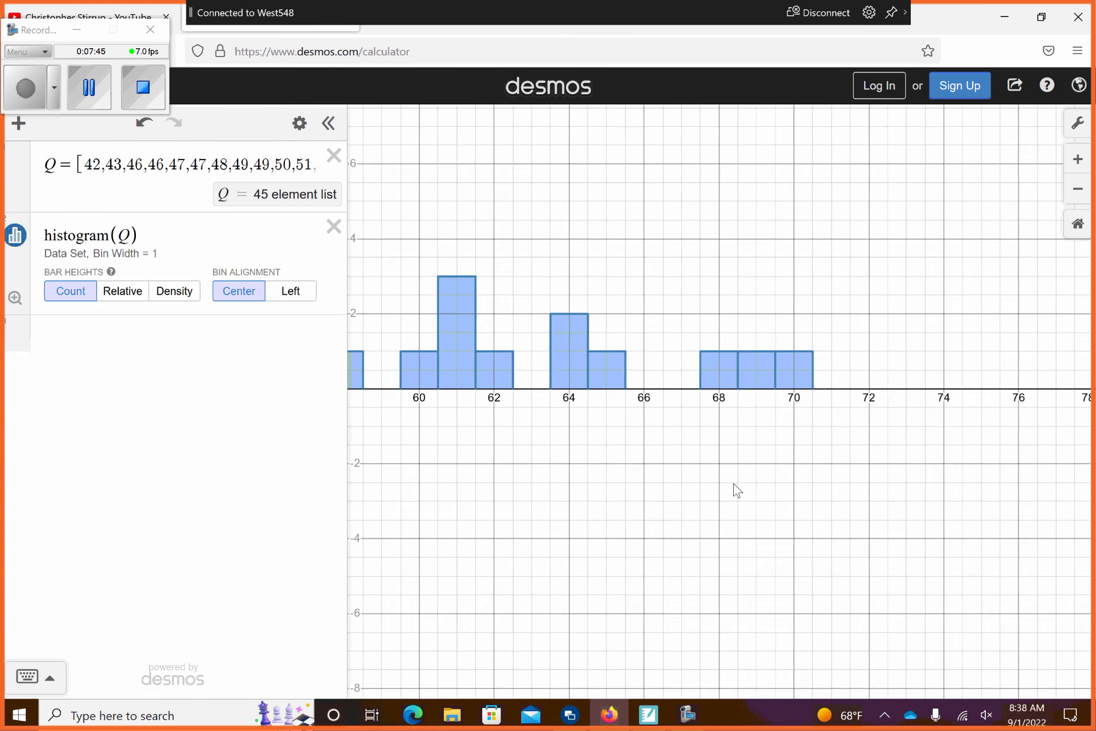
pyautogui.hscroll(-12, 733, 482)
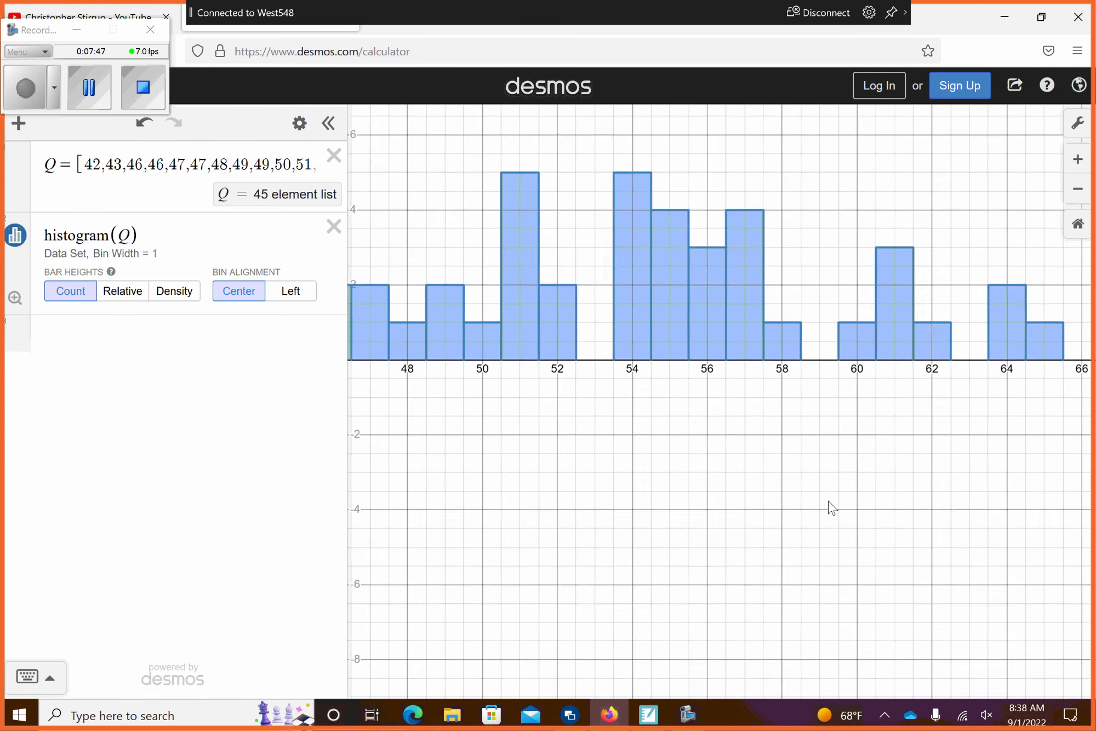
pyautogui.hscroll(-4, 811, 508)
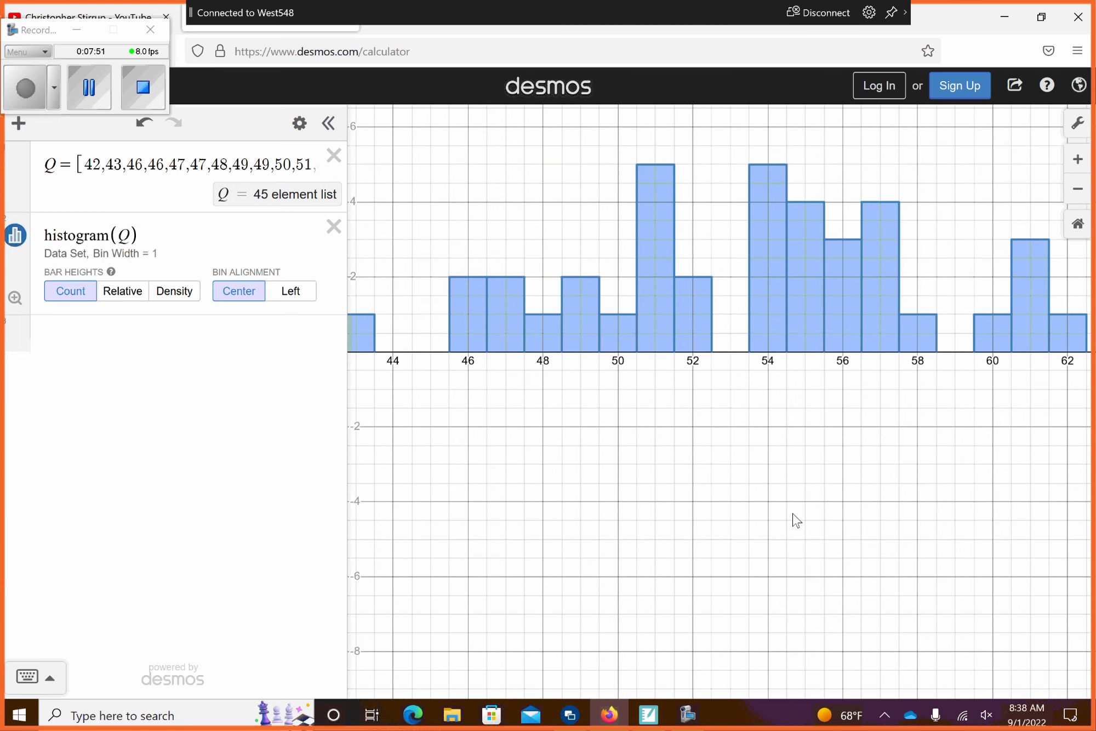
# Step: Zoom out so the x-axis spans about 35 to 80, showing every histogram bar
pyautogui.scroll(-5, 668, 460)
pyautogui.scroll(1, 674, 506)
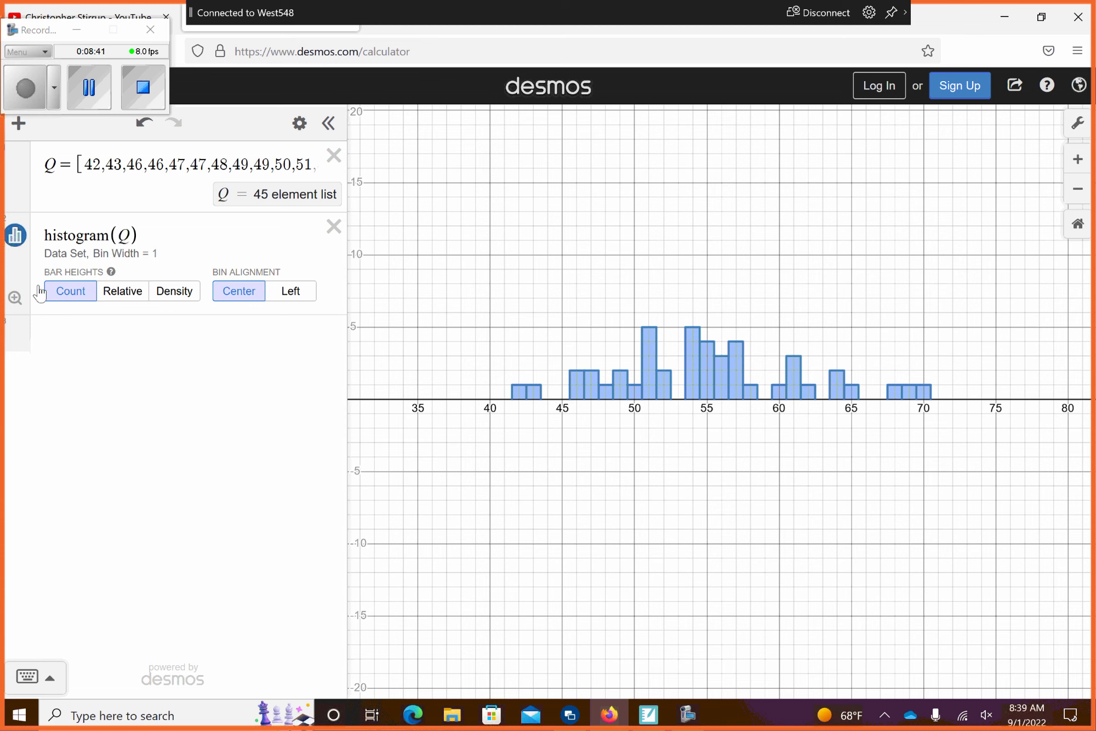
# Step: Try bin widths 10 and 9 on histogram(Q), then settle on a bin width of 8
pyautogui.click(129, 238)
pyautogui.write(',')
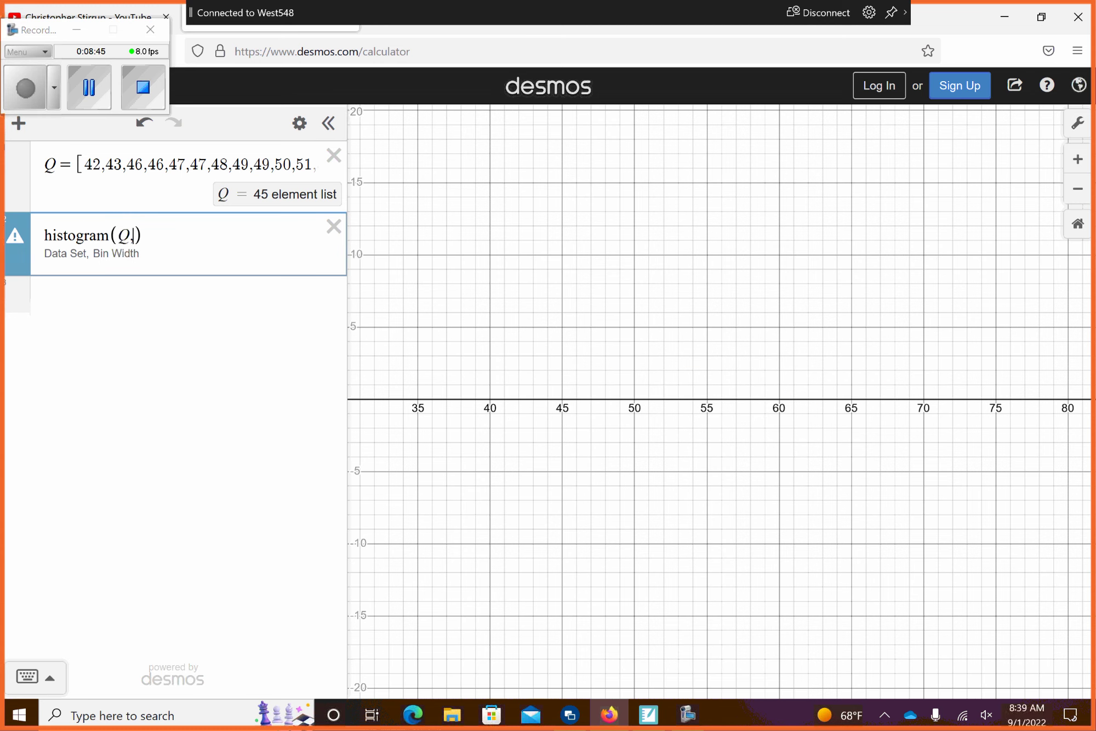
pyautogui.write('10')
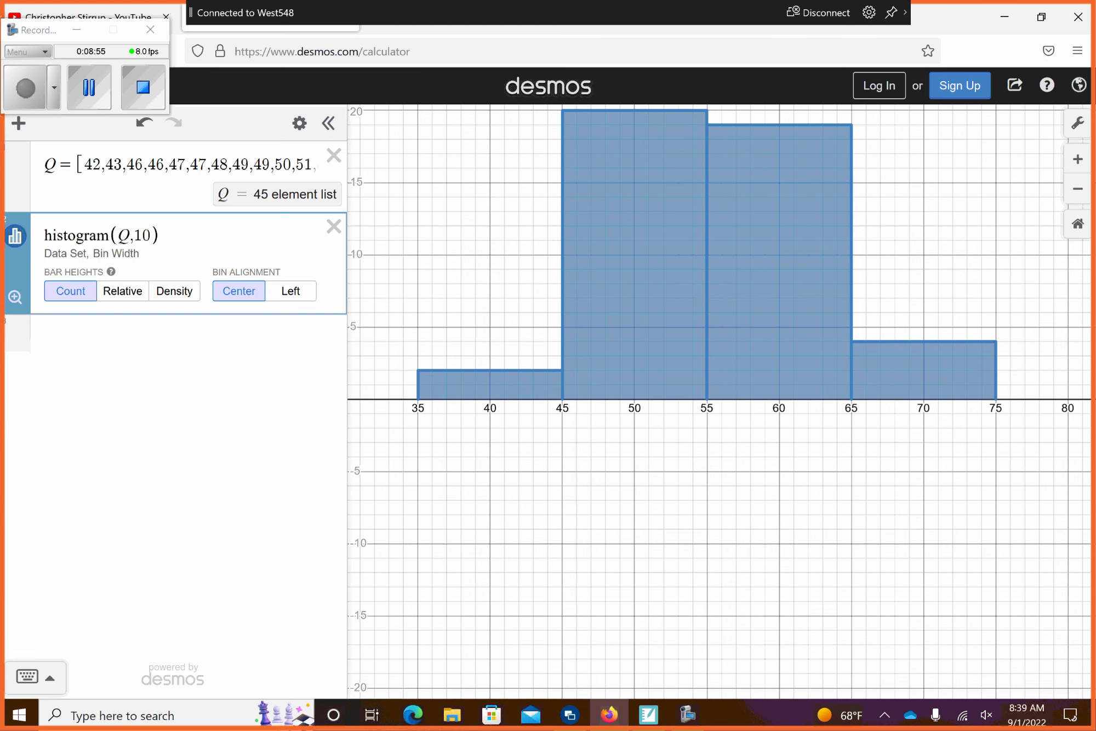
pyautogui.press('BackSpace')
pyautogui.press('BackSpace')
pyautogui.press('BackSpace')
pyautogui.write(',9')
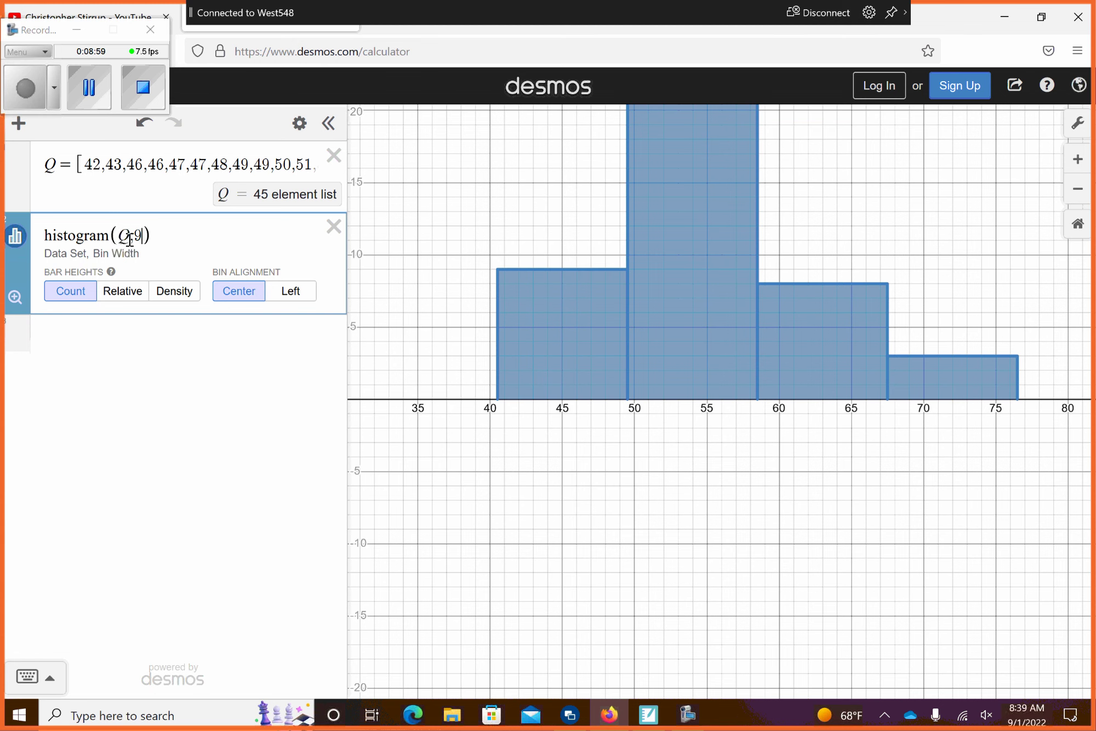
pyautogui.press('BackSpace')
pyautogui.press('BackSpace')
pyautogui.write(',8')
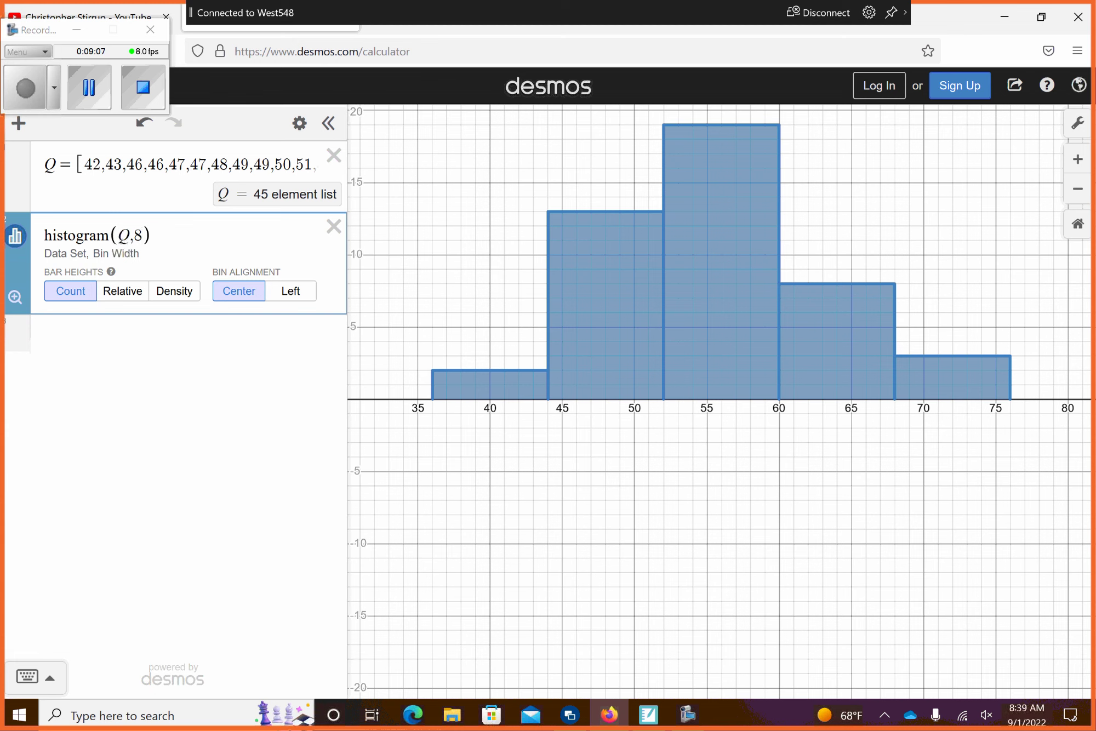
# Step: Change histogram(Q,8) to histogram(Q,5) for bin width 5
pyautogui.press('BackSpace')
pyautogui.write('5')
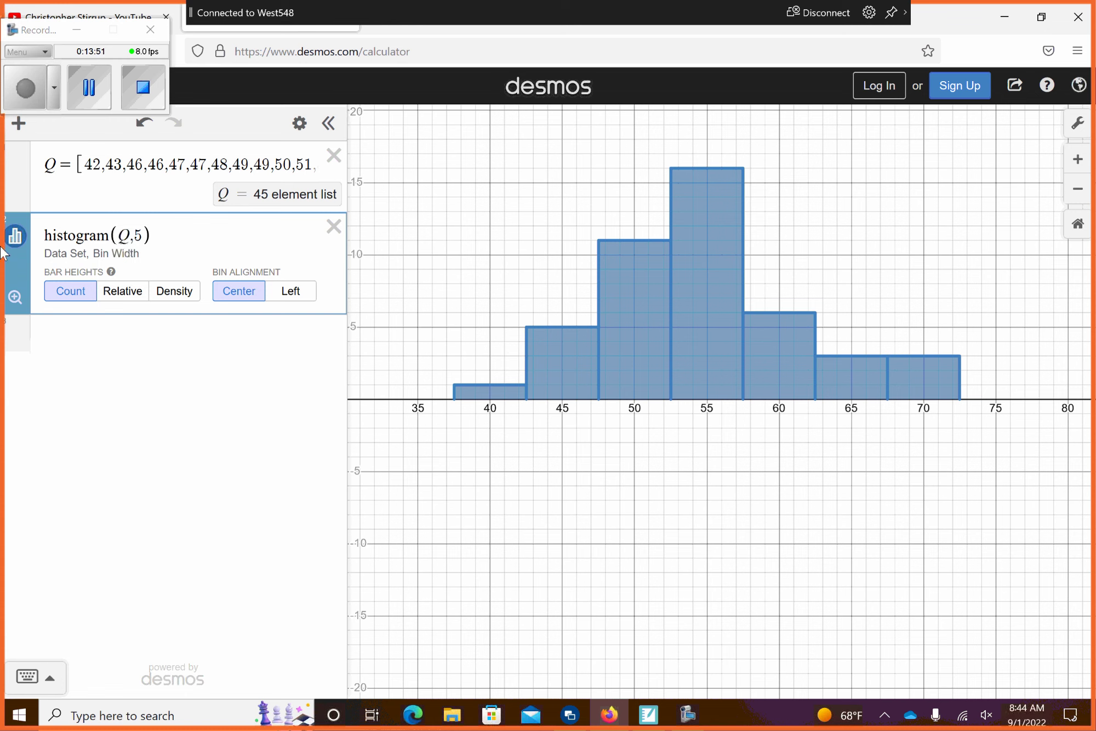
# Step: Add the expression 42 + 43 + 46 (sum 131), then return to the SMART Notebook page
pyautogui.click(78, 346)
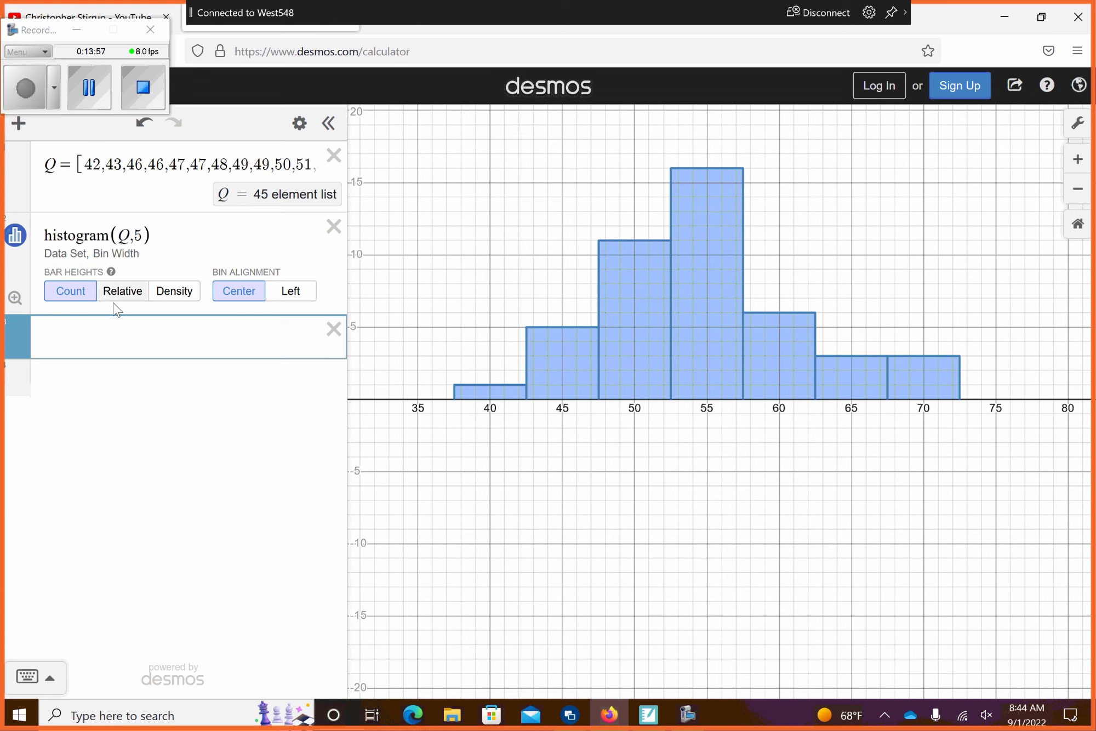
pyautogui.write('42 + ')
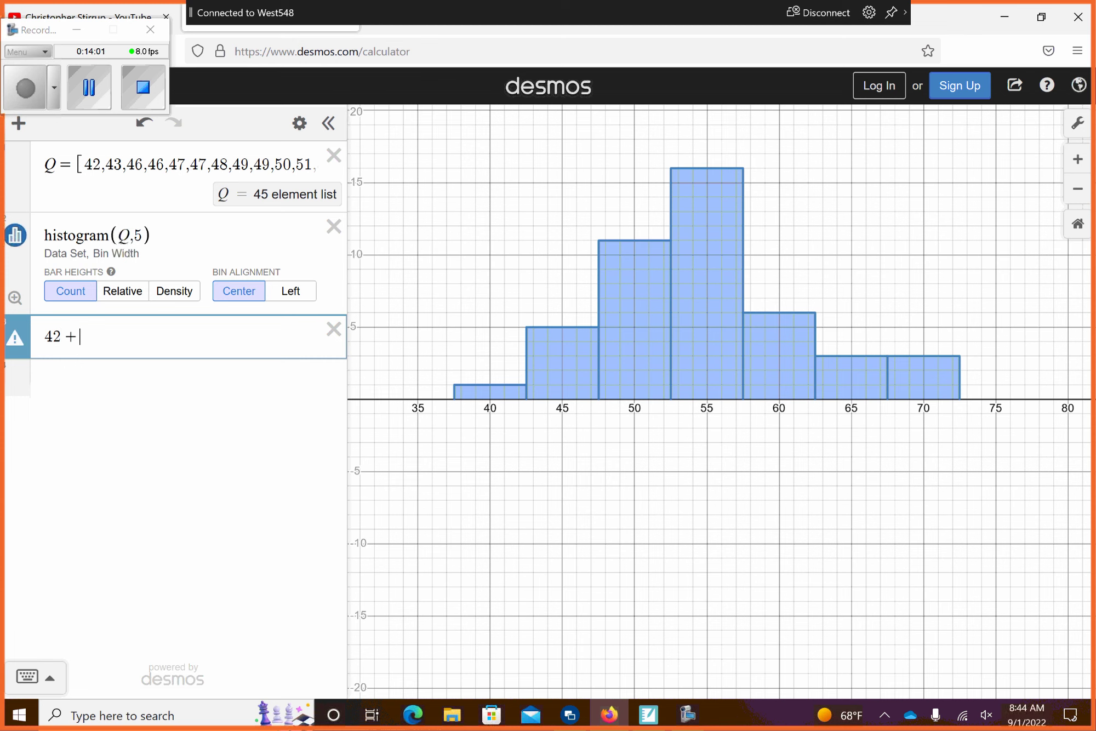
pyautogui.write('43 ')
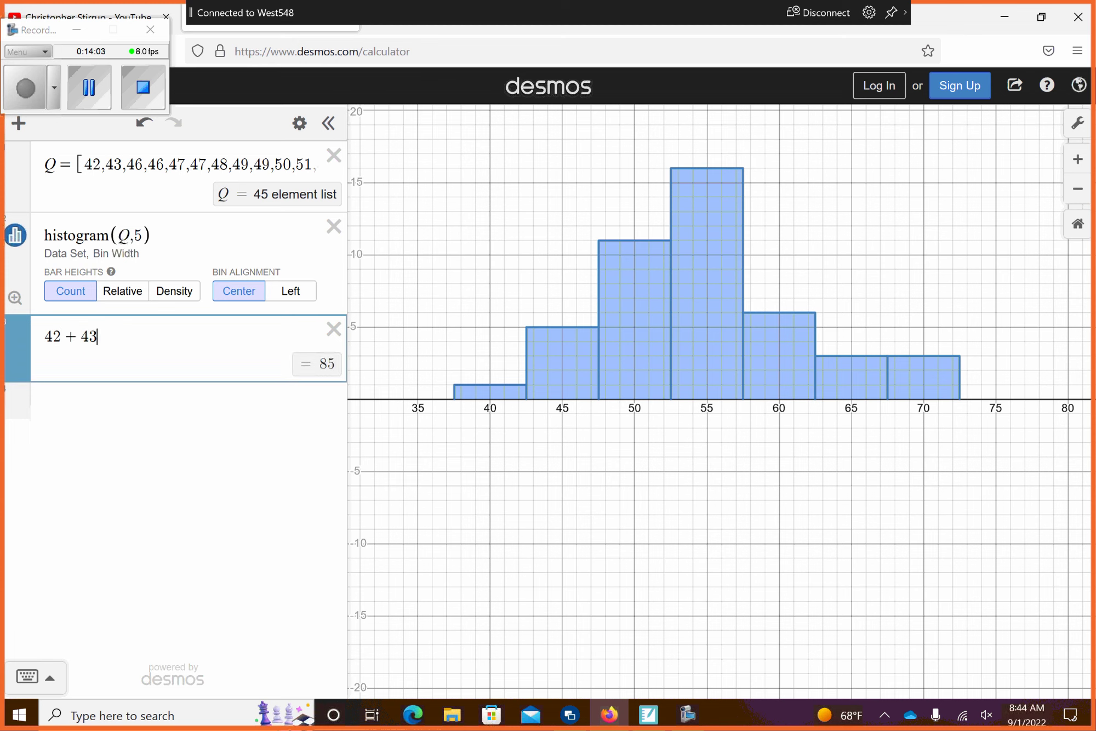
pyautogui.write('+ ')
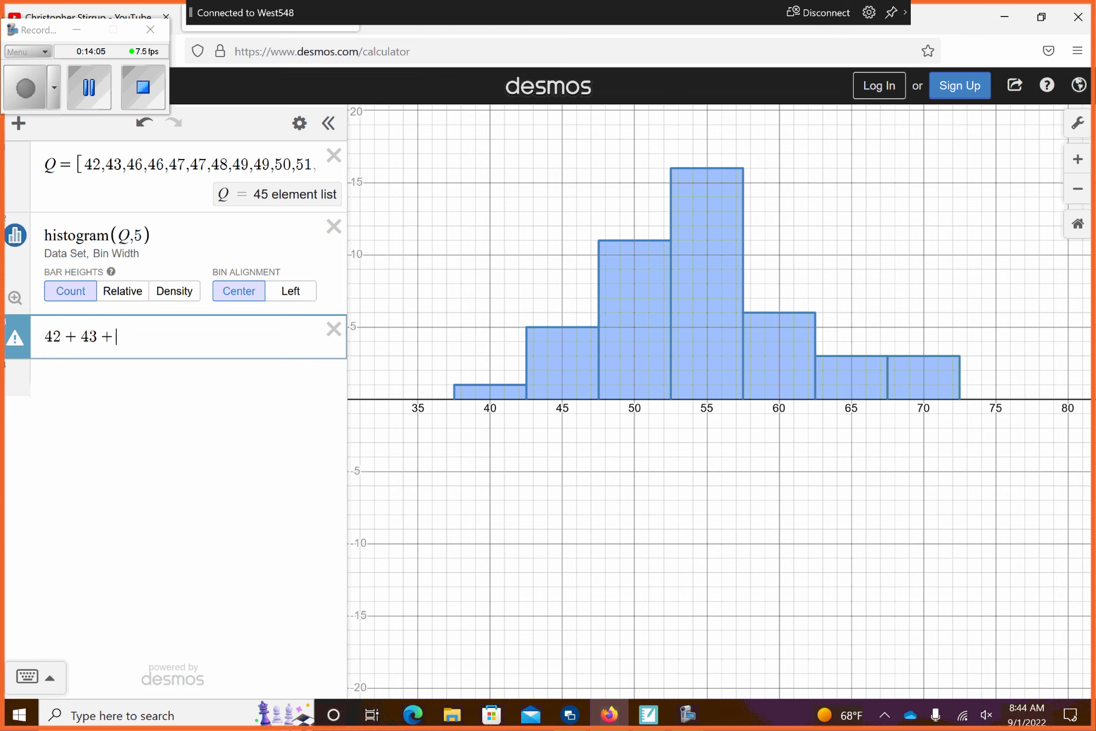
pyautogui.write('46')
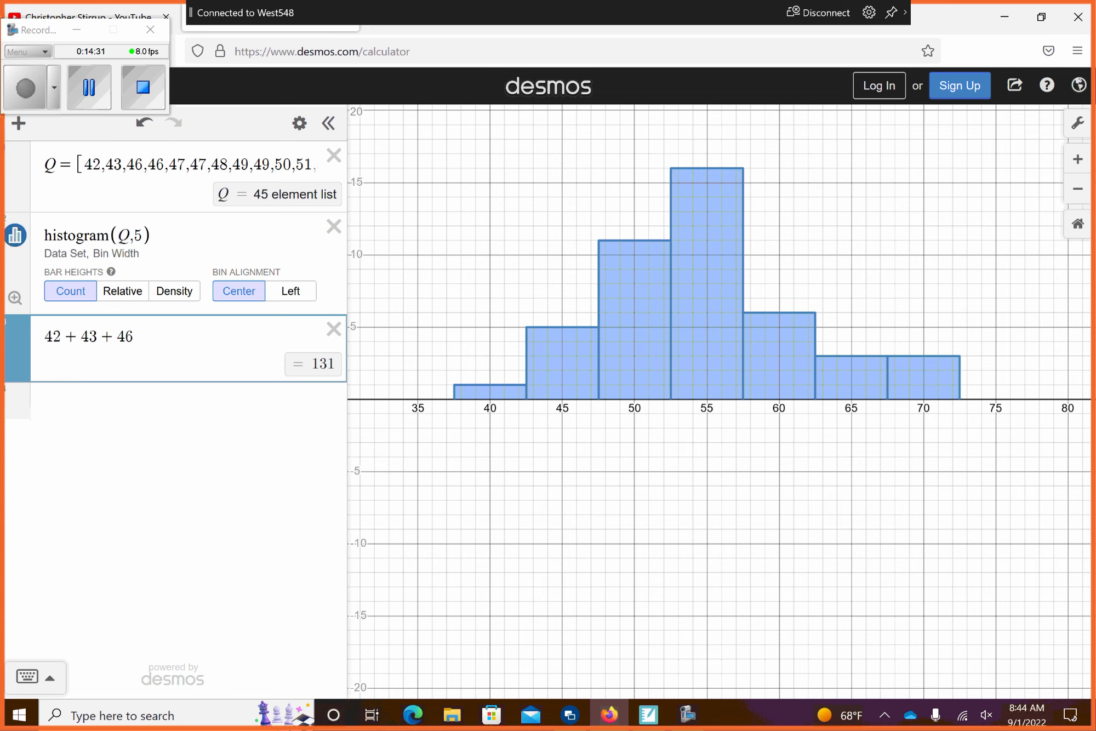
pyautogui.click(648, 715)
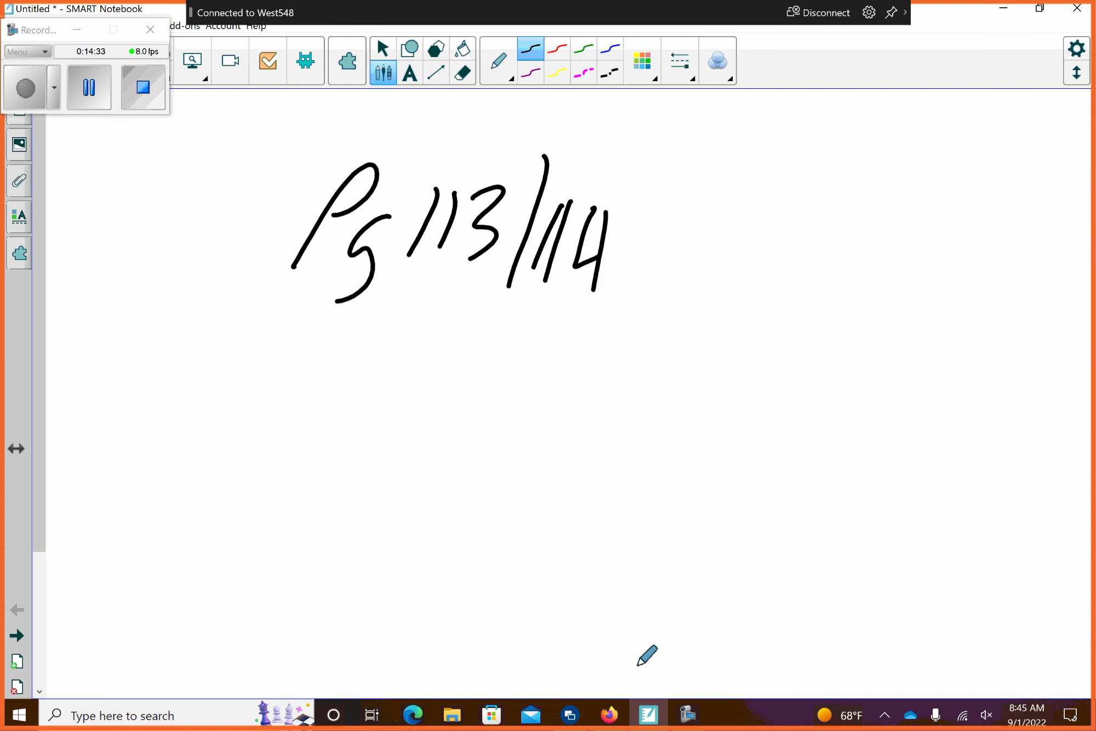
# Step: Handwrite 'Mean → add up all presidents' in black below Pg 113/114
pyautogui.moveTo(171, 414)
pyautogui.mouseDown()
pyautogui.moveTo(205, 436)
pyautogui.moveTo(223, 412)
pyautogui.moveTo(244, 434)
pyautogui.mouseUp()
pyautogui.moveTo(269, 436)
pyautogui.mouseDown()
pyautogui.moveTo(290, 415)
pyautogui.moveTo(300, 437)
pyautogui.mouseUp()
pyautogui.moveTo(340, 427)
pyautogui.mouseDown()
pyautogui.moveTo(386, 397)
pyautogui.moveTo(419, 419)
pyautogui.mouseUp()
pyautogui.moveTo(476, 390); pyautogui.dragTo(463, 418)
pyautogui.moveTo(519, 354); pyautogui.dragTo(499, 422)
pyautogui.moveTo(542, 395)
pyautogui.mouseDown()
pyautogui.moveTo(557, 359)
pyautogui.moveTo(618, 403)
pyautogui.moveTo(672, 420)
pyautogui.moveTo(755, 391)
pyautogui.moveTo(774, 403)
pyautogui.mouseUp()
pyautogui.moveTo(803, 351); pyautogui.dragTo(797, 400)
pyautogui.moveTo(858, 383)
pyautogui.mouseDown()
pyautogui.moveTo(857, 429)
pyautogui.moveTo(882, 384)
pyautogui.mouseUp()
pyautogui.moveTo(887, 404)
pyautogui.mouseDown()
pyautogui.moveTo(916, 386)
pyautogui.moveTo(926, 410)
pyautogui.moveTo(883, 415)
pyautogui.mouseUp()
pyautogui.click(954, 370)
pyautogui.moveTo(957, 382); pyautogui.dragTo(953, 400)
pyautogui.moveTo(985, 378)
pyautogui.mouseDown()
pyautogui.moveTo(972, 399)
pyautogui.moveTo(1013, 384)
pyautogui.moveTo(1035, 386)
pyautogui.moveTo(1039, 401)
pyautogui.mouseUp()
pyautogui.moveTo(1061, 356); pyautogui.dragTo(1049, 395)
pyautogui.moveTo(1056, 383)
pyautogui.mouseDown()
pyautogui.moveTo(1068, 374)
pyautogui.moveTo(1058, 404)
pyautogui.mouseUp()
# Step: Add 'ages' on the next line, a fraction bar beneath, and the denominator 45
pyautogui.moveTo(521, 469)
pyautogui.mouseDown()
pyautogui.moveTo(538, 454)
pyautogui.moveTo(556, 493)
pyautogui.mouseUp()
pyautogui.moveTo(475, 463); pyautogui.dragTo(522, 502)
pyautogui.moveTo(564, 470); pyautogui.dragTo(577, 491)
pyautogui.moveTo(623, 455); pyautogui.dragTo(597, 490)
pyautogui.moveTo(450, 554); pyautogui.dragTo(822, 484)
pyautogui.moveTo(612, 558)
pyautogui.mouseDown()
pyautogui.moveTo(582, 597)
pyautogui.moveTo(651, 568)
pyautogui.mouseUp()
pyautogui.moveTo(640, 543); pyautogui.dragTo(618, 643)
pyautogui.moveTo(700, 541)
pyautogui.mouseDown()
pyautogui.moveTo(660, 583)
pyautogui.moveTo(677, 617)
pyautogui.mouseUp()
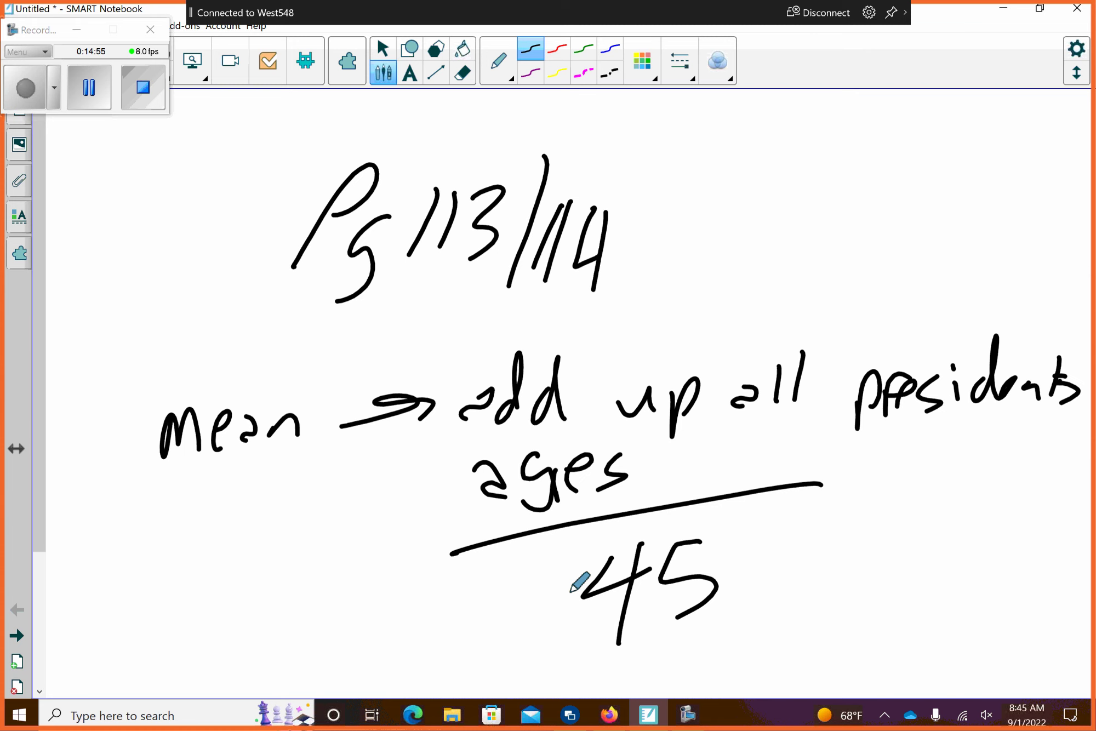
# Step: Write x̄ = 55 under Mean and circle the two together
pyautogui.moveTo(122, 579); pyautogui.dragTo(167, 622)
pyautogui.moveTo(168, 567); pyautogui.dragTo(134, 629)
pyautogui.moveTo(109, 554); pyautogui.dragTo(188, 510)
pyautogui.moveTo(164, 561)
pyautogui.mouseDown()
pyautogui.moveTo(208, 546)
pyautogui.moveTo(222, 566)
pyautogui.mouseUp()
pyautogui.moveTo(269, 505)
pyautogui.mouseDown()
pyautogui.moveTo(283, 548)
pyautogui.moveTo(246, 575)
pyautogui.mouseUp()
pyautogui.moveTo(310, 493)
pyautogui.mouseDown()
pyautogui.moveTo(286, 518)
pyautogui.moveTo(292, 561)
pyautogui.mouseUp()
pyautogui.moveTo(242, 370)
pyautogui.mouseDown()
pyautogui.moveTo(70, 543)
pyautogui.moveTo(296, 625)
pyautogui.moveTo(259, 369)
pyautogui.moveTo(186, 375)
pyautogui.mouseUp()
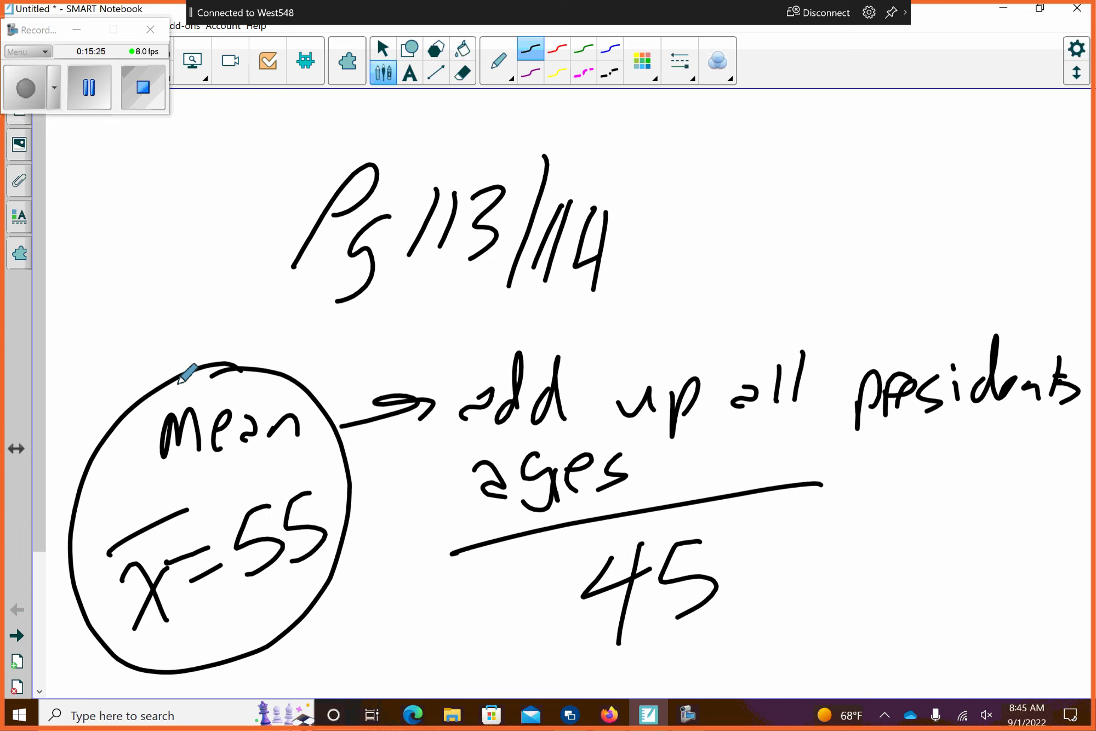
# Step: Draw a line up from the mean circle and label its end 'Expected value'
pyautogui.moveTo(181, 393); pyautogui.dragTo(148, 303)
pyautogui.moveTo(89, 268)
pyautogui.mouseDown()
pyautogui.moveTo(87, 287)
pyautogui.moveTo(111, 308)
pyautogui.mouseUp()
pyautogui.moveTo(92, 291)
pyautogui.mouseDown()
pyautogui.moveTo(86, 268)
pyautogui.moveTo(105, 251)
pyautogui.mouseUp()
pyautogui.moveTo(115, 258)
pyautogui.mouseDown()
pyautogui.moveTo(143, 263)
pyautogui.moveTo(131, 300)
pyautogui.mouseUp()
pyautogui.moveTo(144, 292)
pyautogui.mouseDown()
pyautogui.moveTo(165, 244)
pyautogui.moveTo(195, 235)
pyautogui.mouseUp()
pyautogui.click(186, 242)
pyautogui.moveTo(213, 232); pyautogui.dragTo(198, 254)
pyautogui.moveTo(225, 199); pyautogui.dragTo(219, 249)
pyautogui.moveTo(205, 233)
pyautogui.mouseDown()
pyautogui.moveTo(225, 244)
pyautogui.moveTo(266, 216)
pyautogui.moveTo(277, 163)
pyautogui.mouseUp()
pyautogui.moveTo(193, 288); pyautogui.dragTo(214, 260)
pyautogui.moveTo(232, 266)
pyautogui.mouseDown()
pyautogui.moveTo(224, 271)
pyautogui.moveTo(242, 286)
pyautogui.mouseUp()
pyautogui.moveTo(258, 234)
pyautogui.mouseDown()
pyautogui.moveTo(252, 282)
pyautogui.moveTo(273, 251)
pyautogui.moveTo(318, 257)
pyautogui.mouseUp()
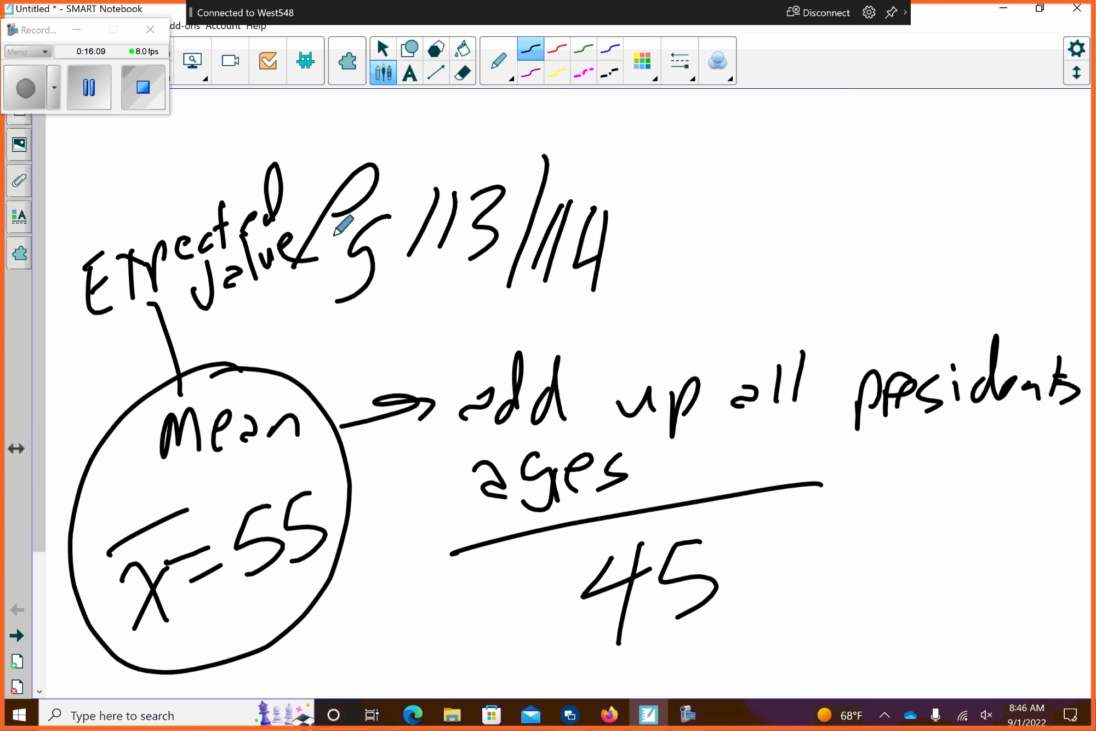
# Step: In blue ink, write 'Median' at the top right, underline it, and add 'middle' beneath
pyautogui.click(610, 49)
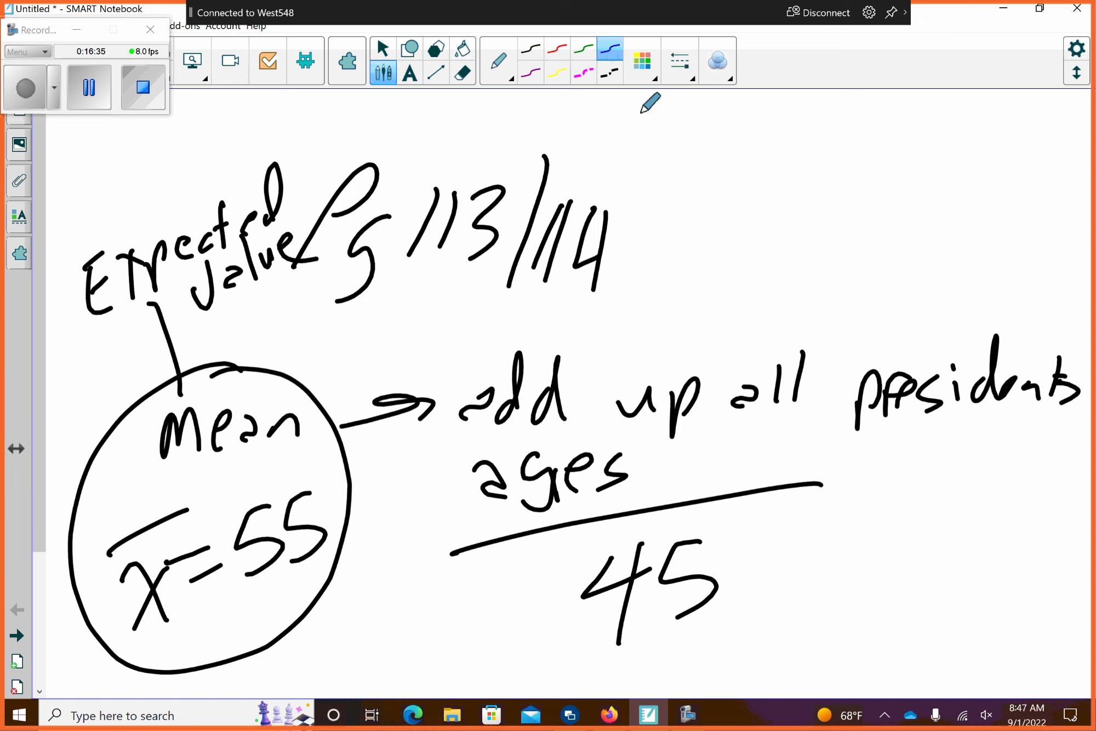
pyautogui.moveTo(640, 143)
pyautogui.mouseDown()
pyautogui.moveTo(642, 173)
pyautogui.moveTo(676, 155)
pyautogui.moveTo(822, 157)
pyautogui.mouseUp()
pyautogui.click(798, 138)
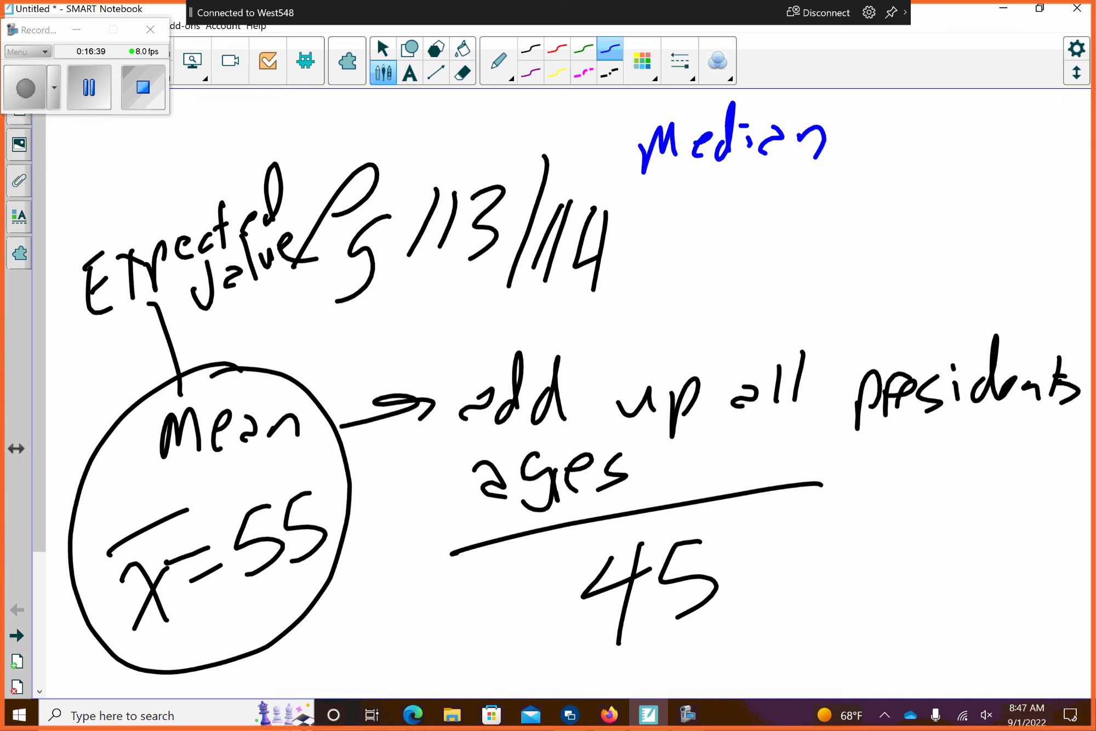
pyautogui.moveTo(643, 200); pyautogui.dragTo(872, 180)
pyautogui.moveTo(710, 220)
pyautogui.mouseDown()
pyautogui.moveTo(754, 220)
pyautogui.moveTo(772, 229)
pyautogui.moveTo(800, 213)
pyautogui.moveTo(799, 229)
pyautogui.moveTo(822, 229)
pyautogui.mouseUp()
pyautogui.click(769, 207)
pyautogui.click(825, 208)
pyautogui.moveTo(838, 187)
pyautogui.mouseDown()
pyautogui.moveTo(836, 231)
pyautogui.moveTo(895, 225)
pyautogui.mouseUp()
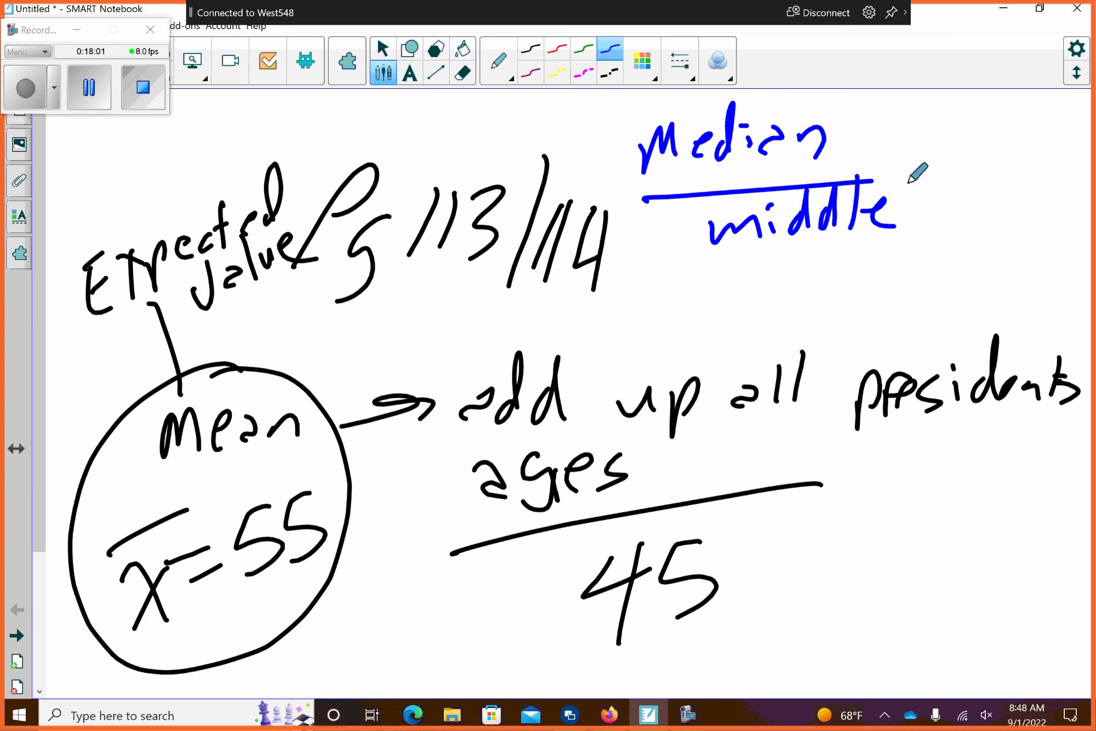
# Step: Write the median value 55 in blue to the right of Median and middle
pyautogui.moveTo(1007, 146); pyautogui.dragTo(953, 202)
pyautogui.moveTo(1026, 146)
pyautogui.mouseDown()
pyautogui.moveTo(1051, 149)
pyautogui.moveTo(990, 196)
pyautogui.moveTo(938, 137)
pyautogui.moveTo(1024, 125)
pyautogui.mouseUp()
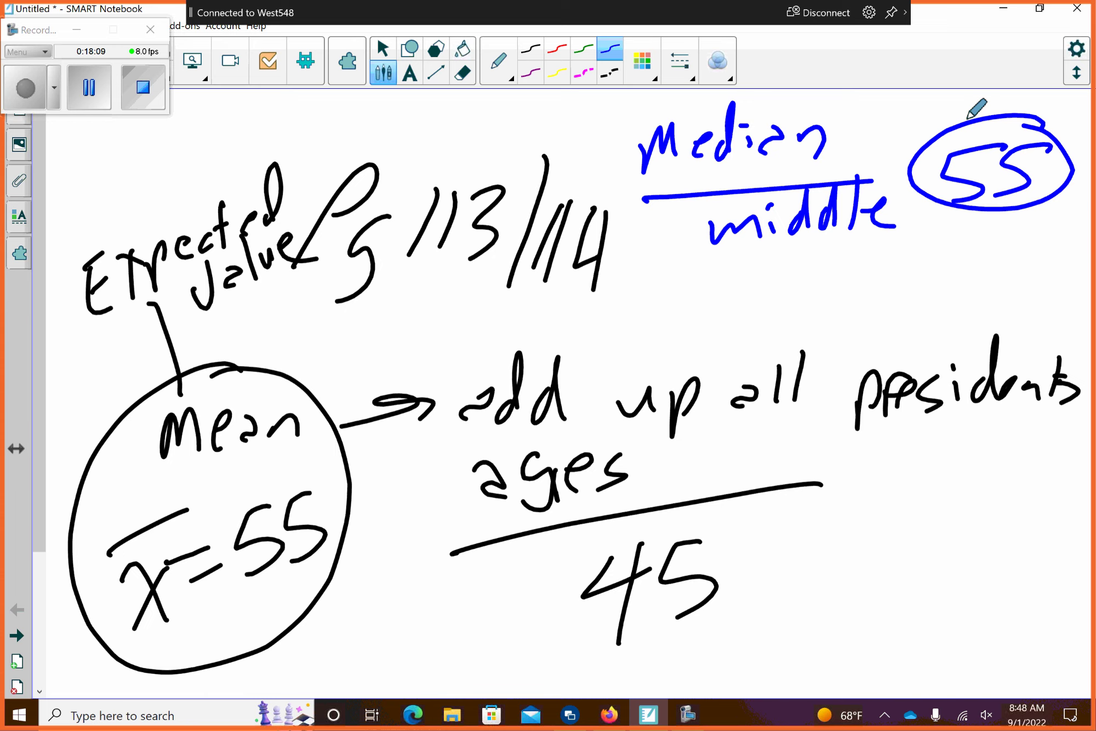
# Step: In green ink, write 'Mode' to the right of the 45 and circle it
pyautogui.click(580, 45)
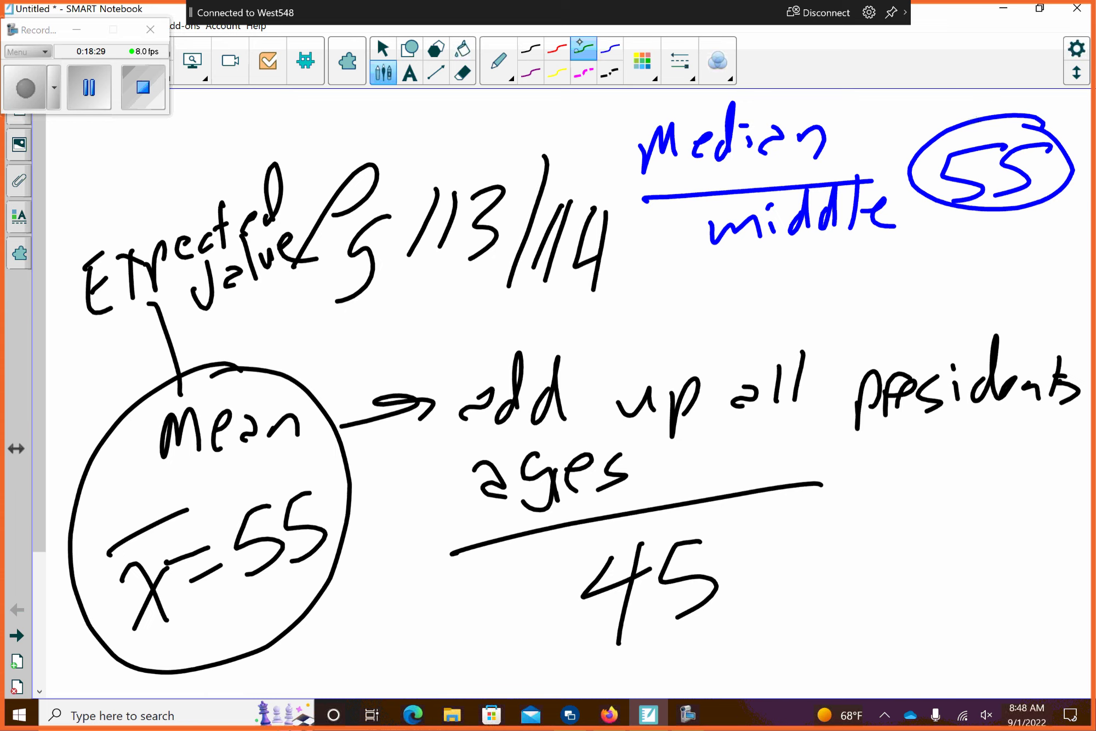
pyautogui.moveTo(801, 541)
pyautogui.mouseDown()
pyautogui.moveTo(800, 568)
pyautogui.moveTo(837, 532)
pyautogui.moveTo(854, 535)
pyautogui.moveTo(855, 514)
pyautogui.moveTo(829, 518)
pyautogui.moveTo(863, 517)
pyautogui.moveTo(814, 568)
pyautogui.moveTo(809, 545)
pyautogui.moveTo(811, 567)
pyautogui.moveTo(839, 518)
pyautogui.moveTo(847, 561)
pyautogui.mouseUp()
pyautogui.moveTo(865, 541)
pyautogui.mouseDown()
pyautogui.moveTo(861, 556)
pyautogui.moveTo(893, 536)
pyautogui.moveTo(896, 517)
pyautogui.moveTo(925, 520)
pyautogui.moveTo(950, 545)
pyautogui.mouseUp()
pyautogui.moveTo(931, 466)
pyautogui.mouseDown()
pyautogui.moveTo(786, 528)
pyautogui.moveTo(998, 517)
pyautogui.moveTo(938, 466)
pyautogui.mouseUp()
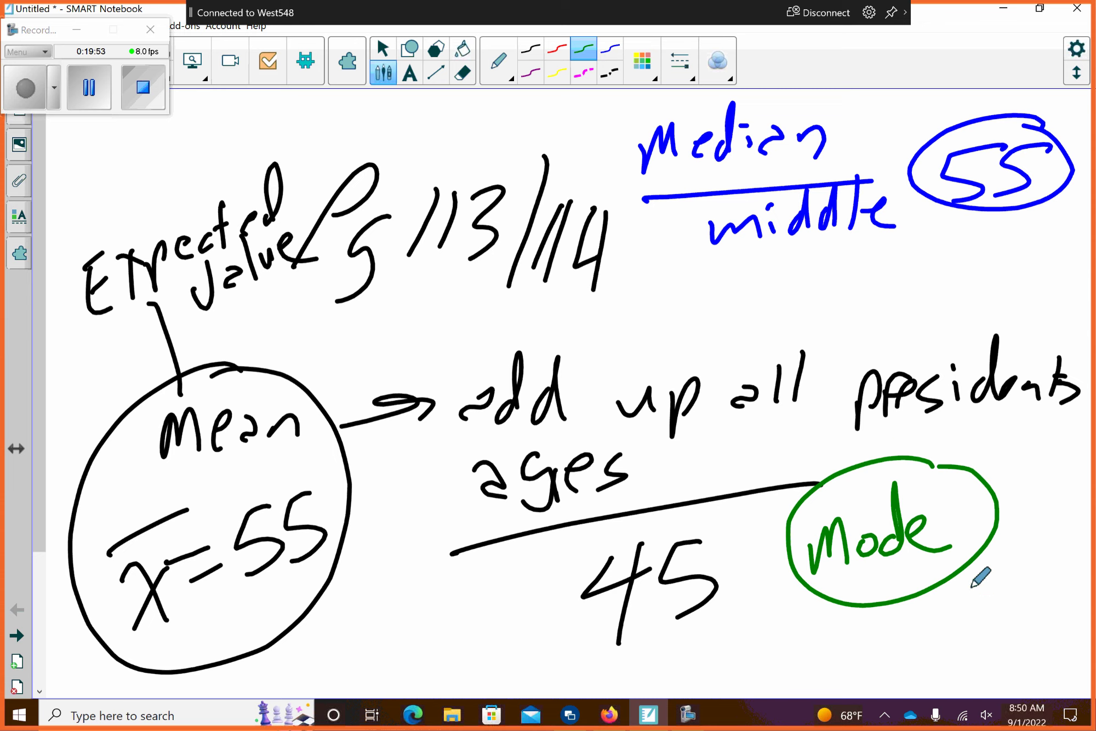
# Step: Write the modes 51-5 and 54-5 in green under Mode, then start a red outline around them
pyautogui.moveTo(968, 594)
pyautogui.mouseDown()
pyautogui.moveTo(946, 629)
pyautogui.moveTo(978, 594)
pyautogui.moveTo(986, 610)
pyautogui.moveTo(1025, 578)
pyautogui.moveTo(1007, 612)
pyautogui.mouseUp()
pyautogui.click(986, 609)
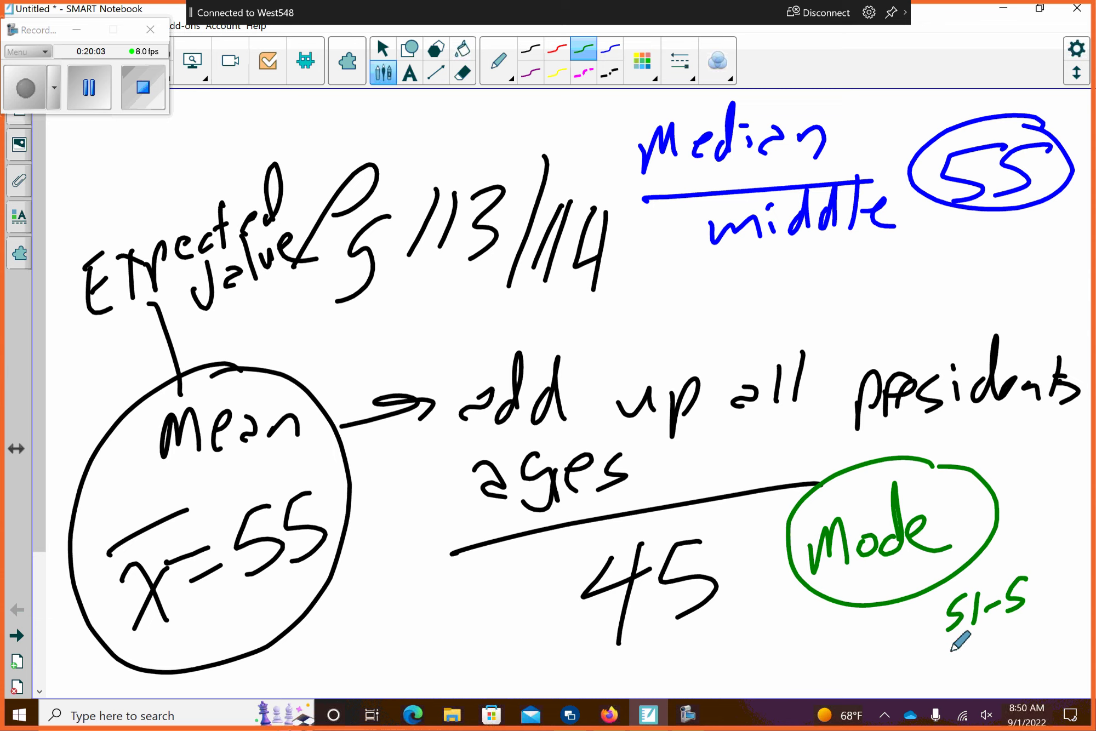
pyautogui.moveTo(954, 648)
pyautogui.mouseDown()
pyautogui.moveTo(943, 675)
pyautogui.moveTo(970, 655)
pyautogui.mouseUp()
pyautogui.moveTo(974, 648); pyautogui.dragTo(974, 673)
pyautogui.moveTo(976, 663); pyautogui.dragTo(1000, 654)
pyautogui.moveTo(1018, 637); pyautogui.dragTo(1002, 667)
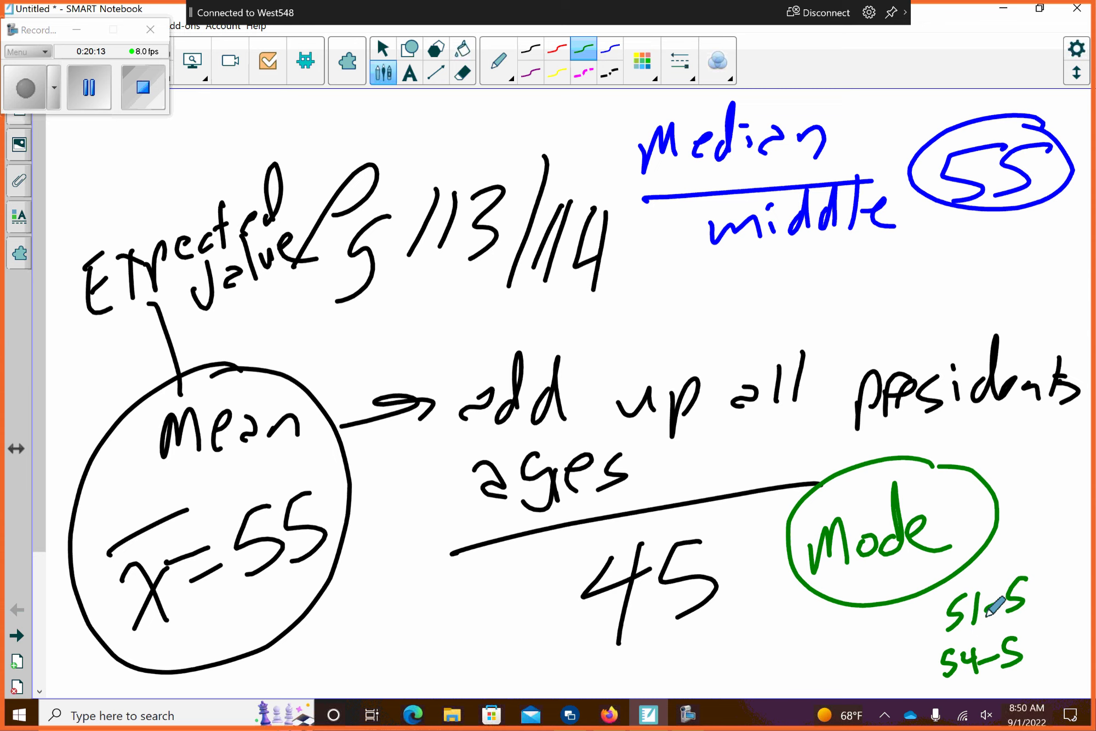
pyautogui.click(557, 49)
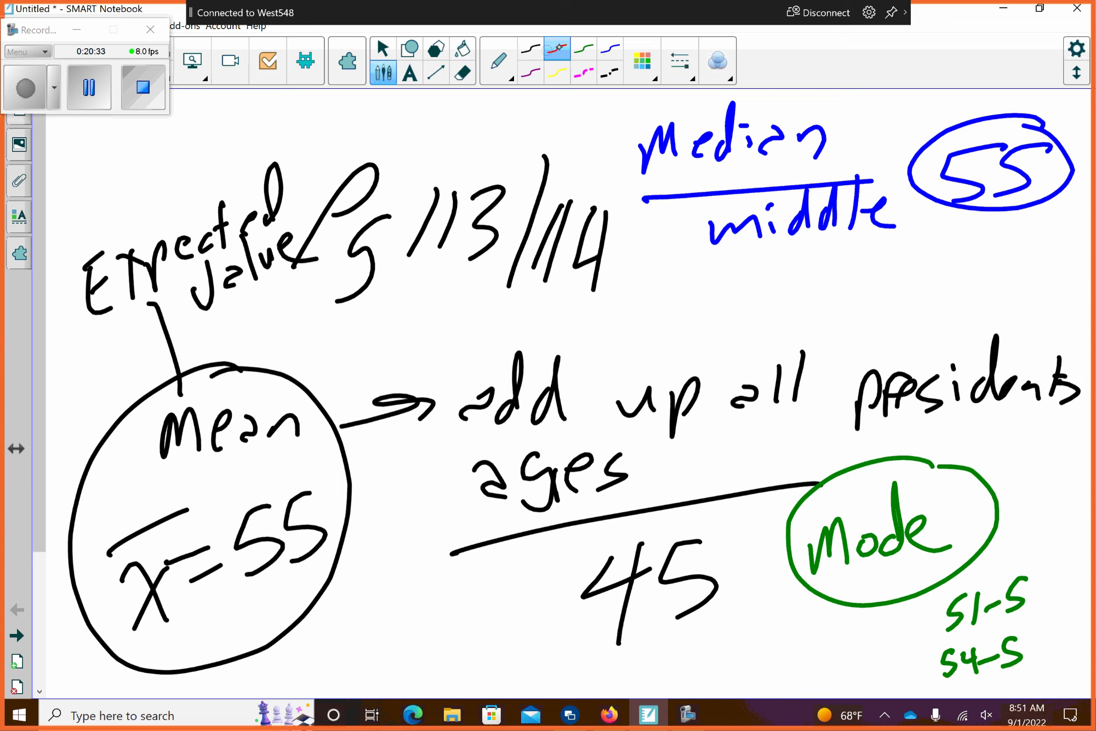
pyautogui.moveTo(1005, 564)
pyautogui.mouseDown()
pyautogui.moveTo(983, 569)
pyautogui.moveTo(916, 647)
pyautogui.moveTo(926, 696)
pyautogui.moveTo(1036, 682)
pyautogui.moveTo(1043, 560)
pyautogui.moveTo(999, 563)
pyautogui.mouseUp()
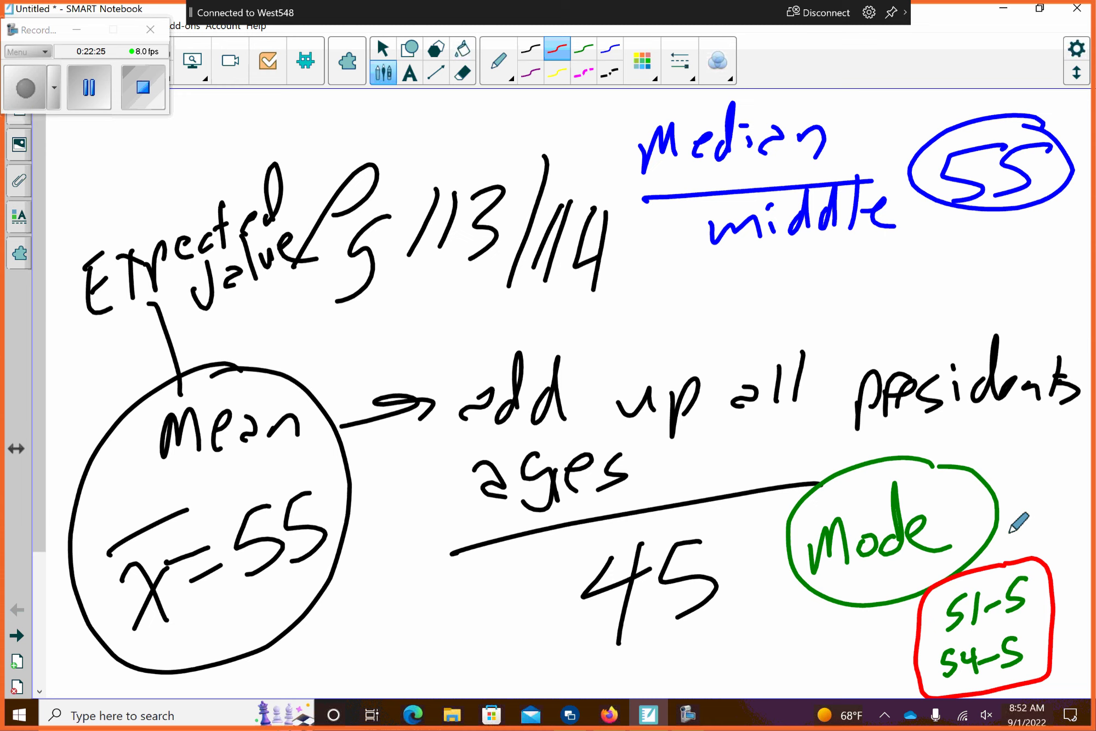
# Step: On a new blank page, write red stems 4, 5, 6, 7 and a vertical dividing line
pyautogui.click(17, 634)
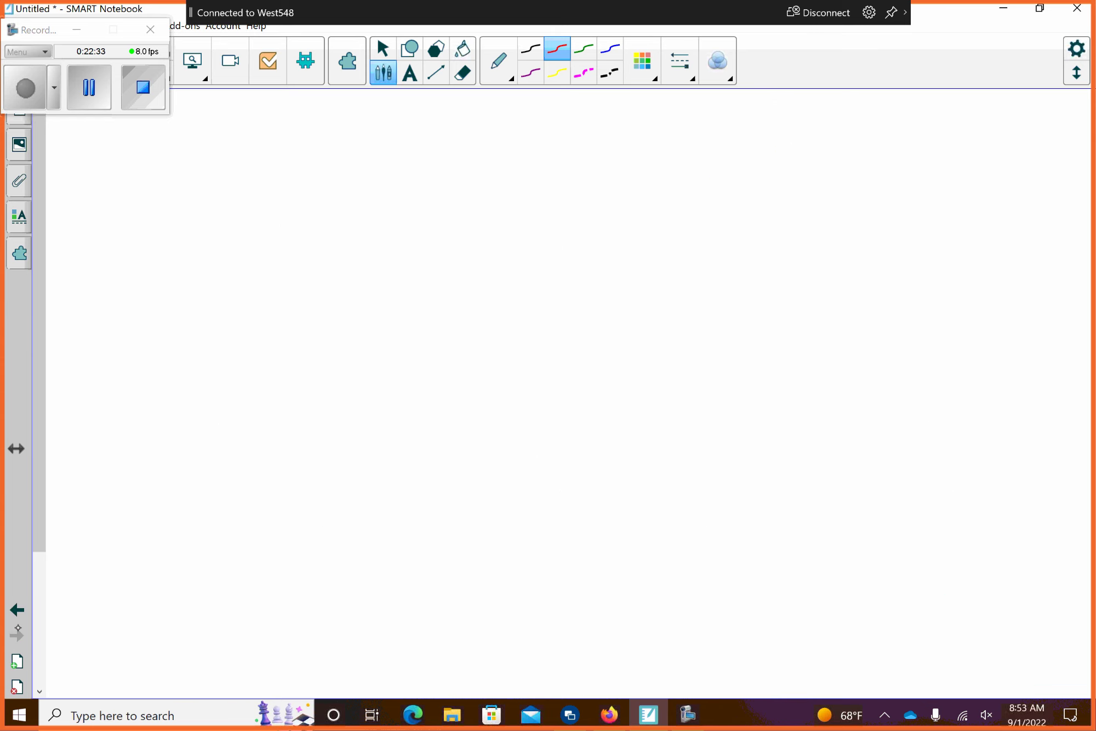
pyautogui.moveTo(286, 189)
pyautogui.mouseDown()
pyautogui.moveTo(316, 218)
pyautogui.moveTo(289, 287)
pyautogui.moveTo(303, 342)
pyautogui.mouseUp()
pyautogui.moveTo(304, 393); pyautogui.dragTo(299, 451)
pyautogui.moveTo(272, 496); pyautogui.dragTo(316, 590)
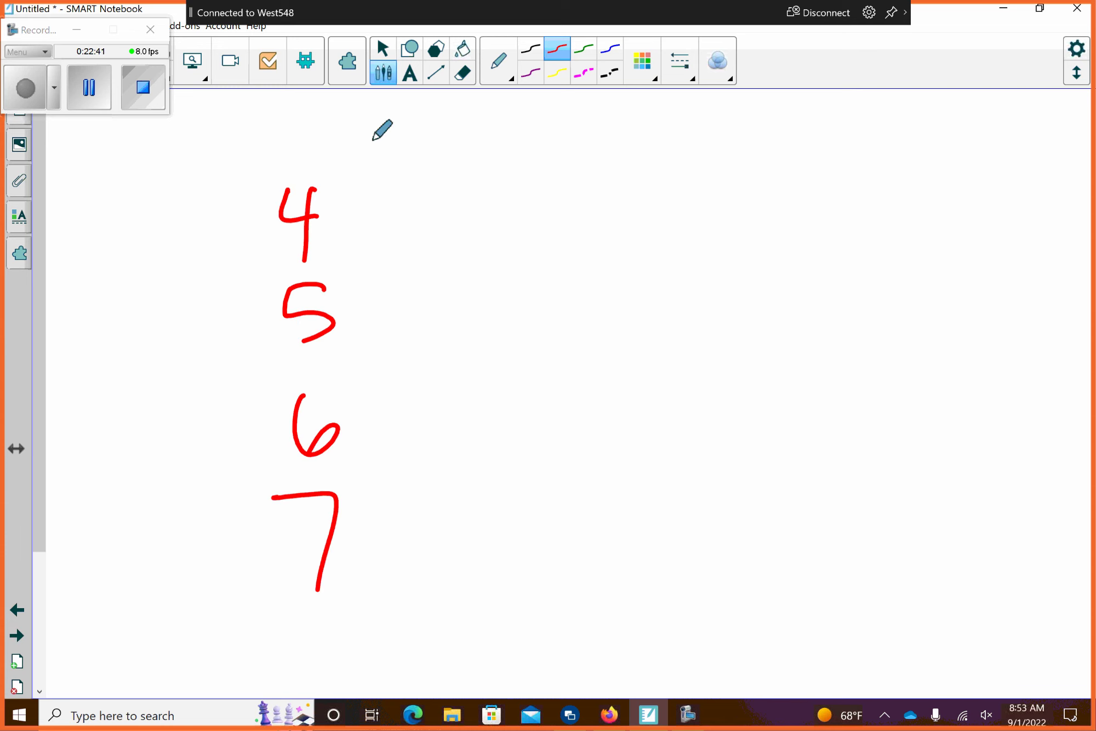
pyautogui.moveTo(367, 141); pyautogui.dragTo(404, 693)
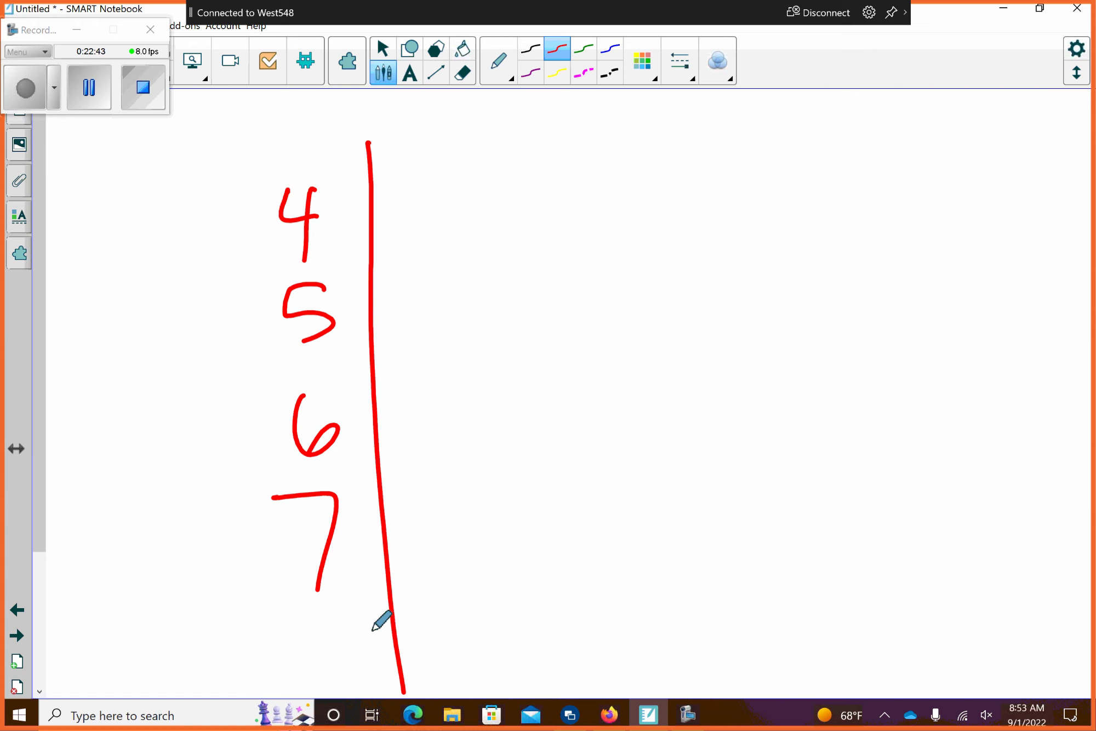
# Step: In blue, write the stem-4 leaves 2, 3, 6, 6, 7, 7, 8, 9, 9
pyautogui.click(611, 47)
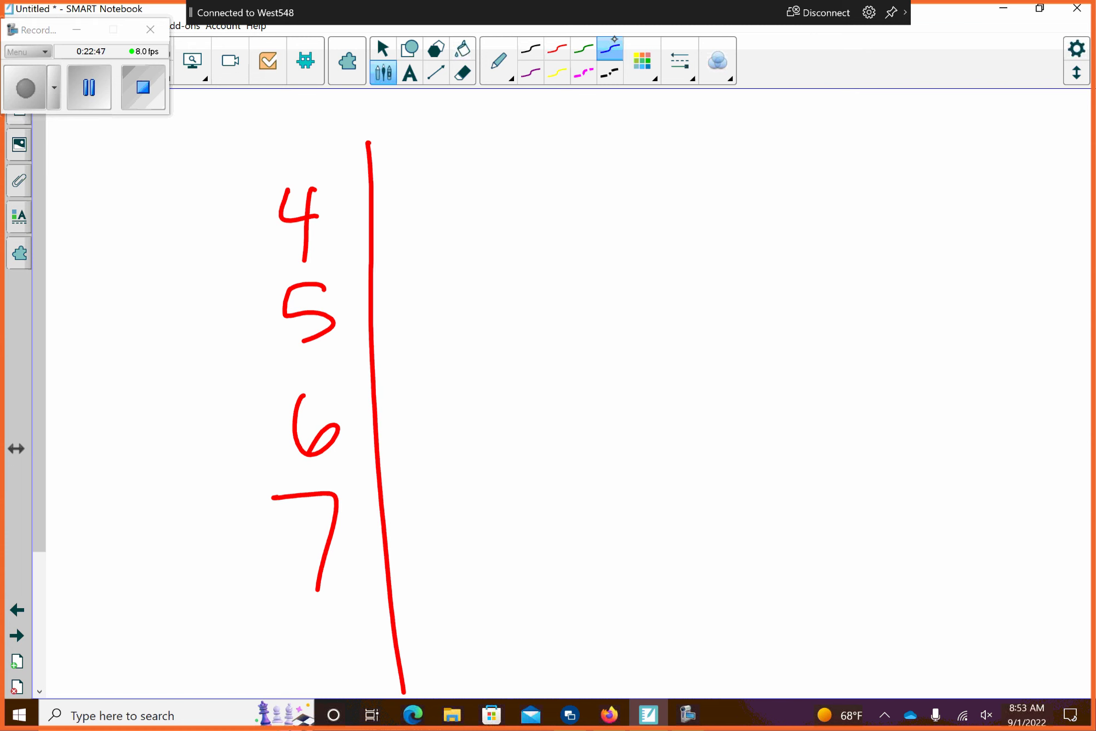
pyautogui.moveTo(406, 203); pyautogui.dragTo(442, 237)
pyautogui.moveTo(496, 191)
pyautogui.mouseDown()
pyautogui.moveTo(528, 215)
pyautogui.moveTo(492, 236)
pyautogui.mouseUp()
pyautogui.moveTo(598, 181); pyautogui.dragTo(585, 226)
pyautogui.moveTo(680, 176)
pyautogui.mouseDown()
pyautogui.moveTo(673, 214)
pyautogui.moveTo(651, 228)
pyautogui.mouseUp()
pyautogui.moveTo(708, 188); pyautogui.dragTo(732, 241)
pyautogui.moveTo(793, 192); pyautogui.dragTo(808, 234)
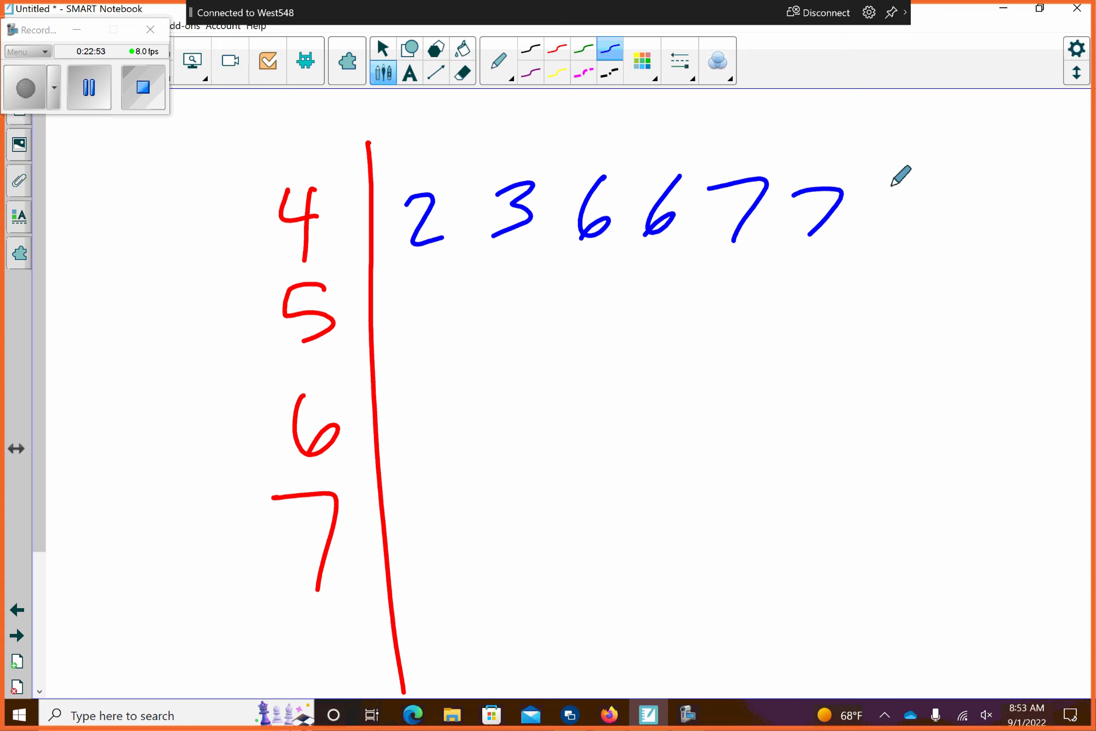
pyautogui.moveTo(880, 181)
pyautogui.mouseDown()
pyautogui.moveTo(870, 198)
pyautogui.moveTo(898, 217)
pyautogui.mouseUp()
pyautogui.moveTo(978, 189)
pyautogui.mouseDown()
pyautogui.moveTo(956, 201)
pyautogui.moveTo(953, 230)
pyautogui.mouseUp()
pyautogui.moveTo(1024, 188)
pyautogui.mouseDown()
pyautogui.moveTo(1002, 206)
pyautogui.moveTo(1000, 238)
pyautogui.mouseUp()
# Step: Write the stem-5 leaves: 0, a run of 1s, two 2s and five 4s
pyautogui.moveTo(439, 293)
pyautogui.mouseDown()
pyautogui.moveTo(403, 308)
pyautogui.moveTo(436, 294)
pyautogui.mouseUp()
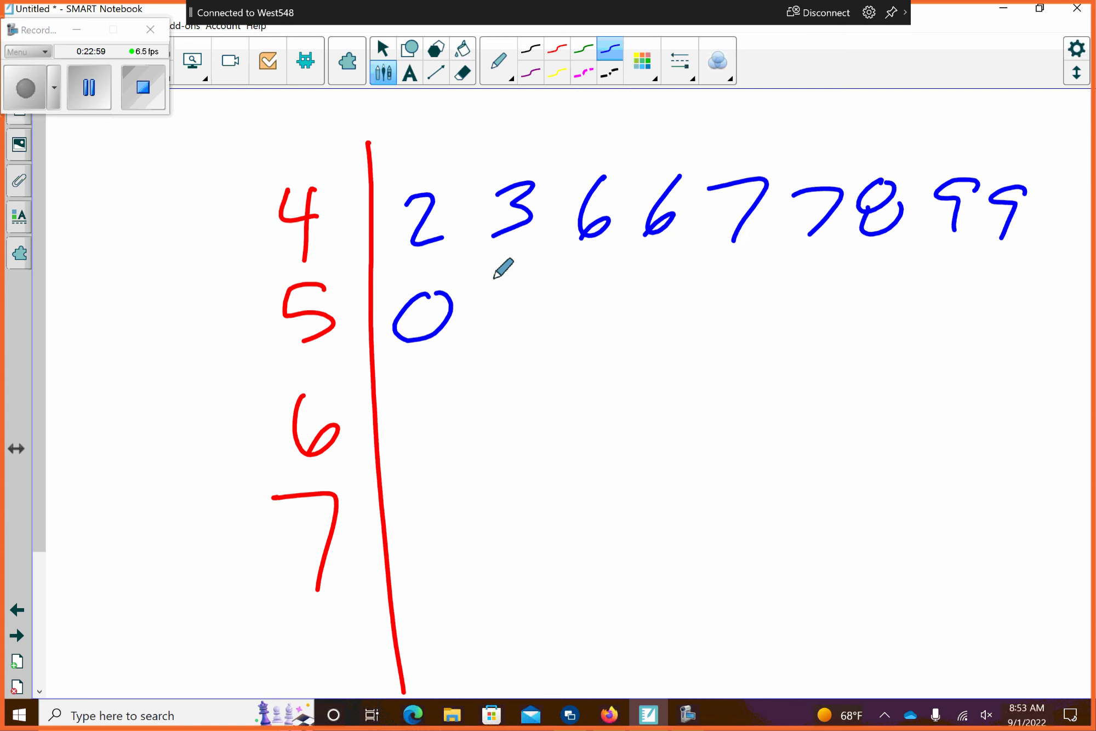
pyautogui.moveTo(499, 288); pyautogui.dragTo(491, 340)
pyautogui.moveTo(568, 291); pyautogui.dragTo(560, 335)
pyautogui.moveTo(607, 290); pyautogui.dragTo(602, 335)
pyautogui.moveTo(652, 291); pyautogui.dragTo(643, 345)
pyautogui.moveTo(692, 291); pyautogui.dragTo(681, 343)
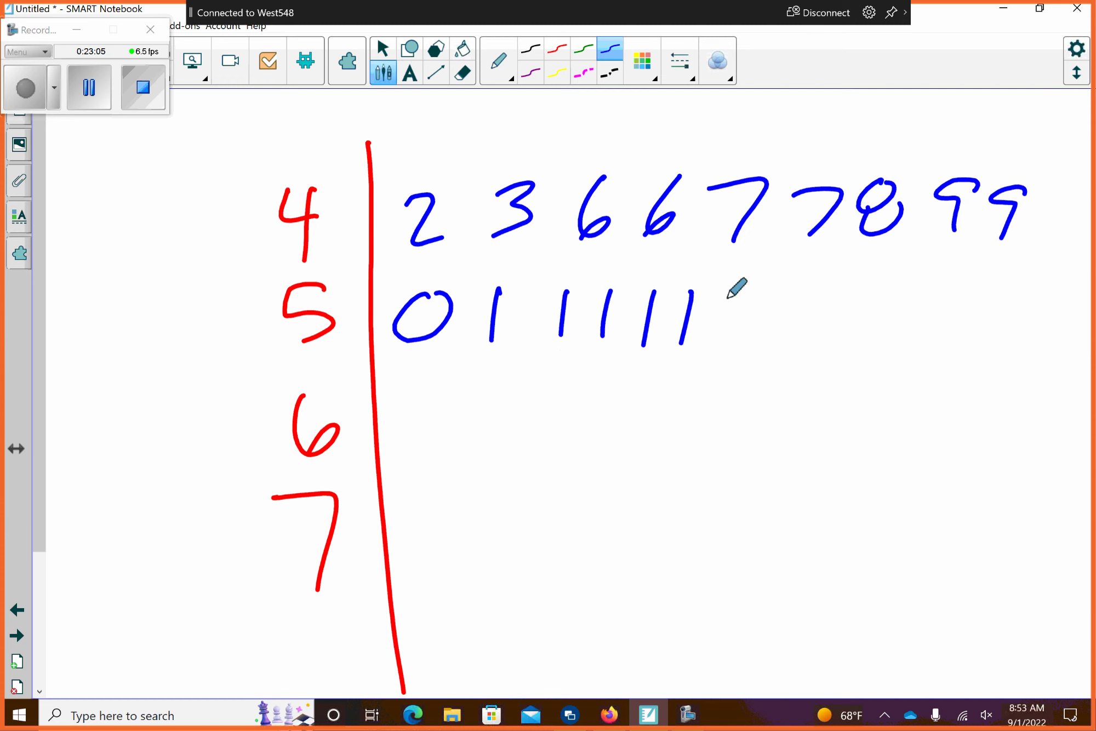
pyautogui.moveTo(721, 301)
pyautogui.mouseDown()
pyautogui.moveTo(741, 338)
pyautogui.moveTo(790, 329)
pyautogui.mouseUp()
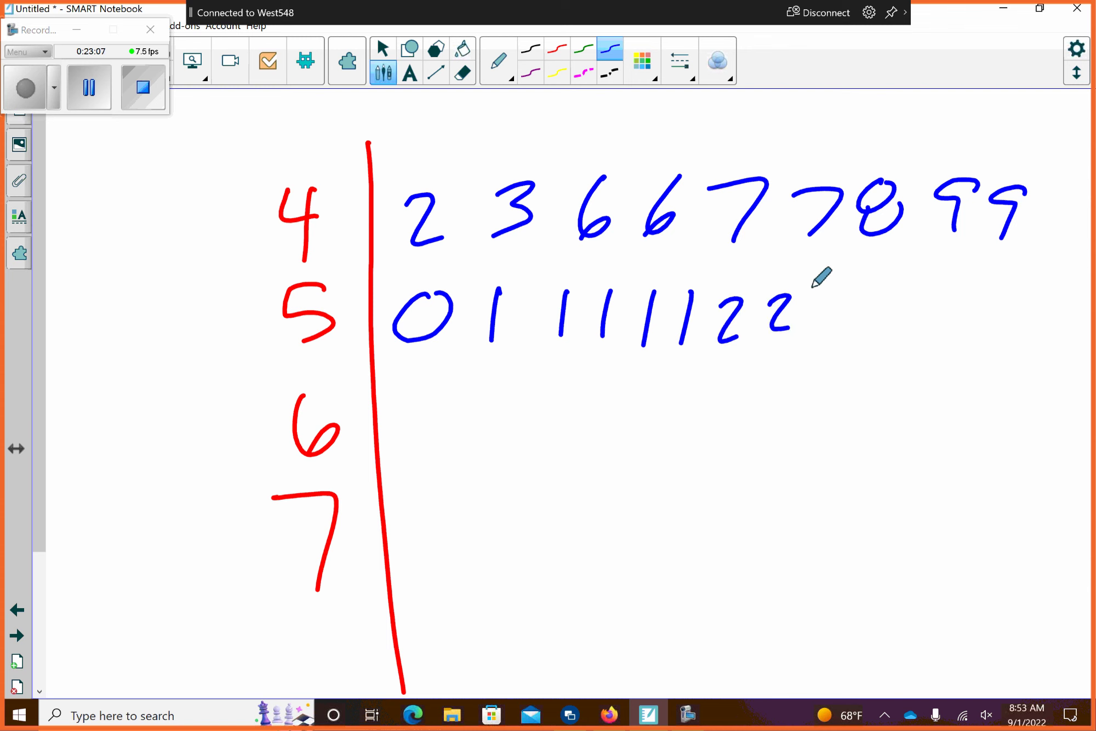
pyautogui.moveTo(817, 294); pyautogui.dragTo(827, 305)
pyautogui.moveTo(840, 295); pyautogui.dragTo(837, 327)
pyautogui.moveTo(852, 295); pyautogui.dragTo(867, 328)
pyautogui.moveTo(884, 293)
pyautogui.mouseDown()
pyautogui.moveTo(896, 329)
pyautogui.moveTo(938, 312)
pyautogui.mouseUp()
pyautogui.click(943, 303)
pyautogui.moveTo(931, 301)
pyautogui.mouseDown()
pyautogui.moveTo(927, 328)
pyautogui.moveTo(958, 310)
pyautogui.mouseUp()
pyautogui.moveTo(960, 296)
pyautogui.mouseDown()
pyautogui.moveTo(958, 329)
pyautogui.moveTo(1011, 324)
pyautogui.moveTo(1031, 304)
pyautogui.moveTo(1024, 329)
pyautogui.moveTo(1051, 329)
pyautogui.mouseUp()
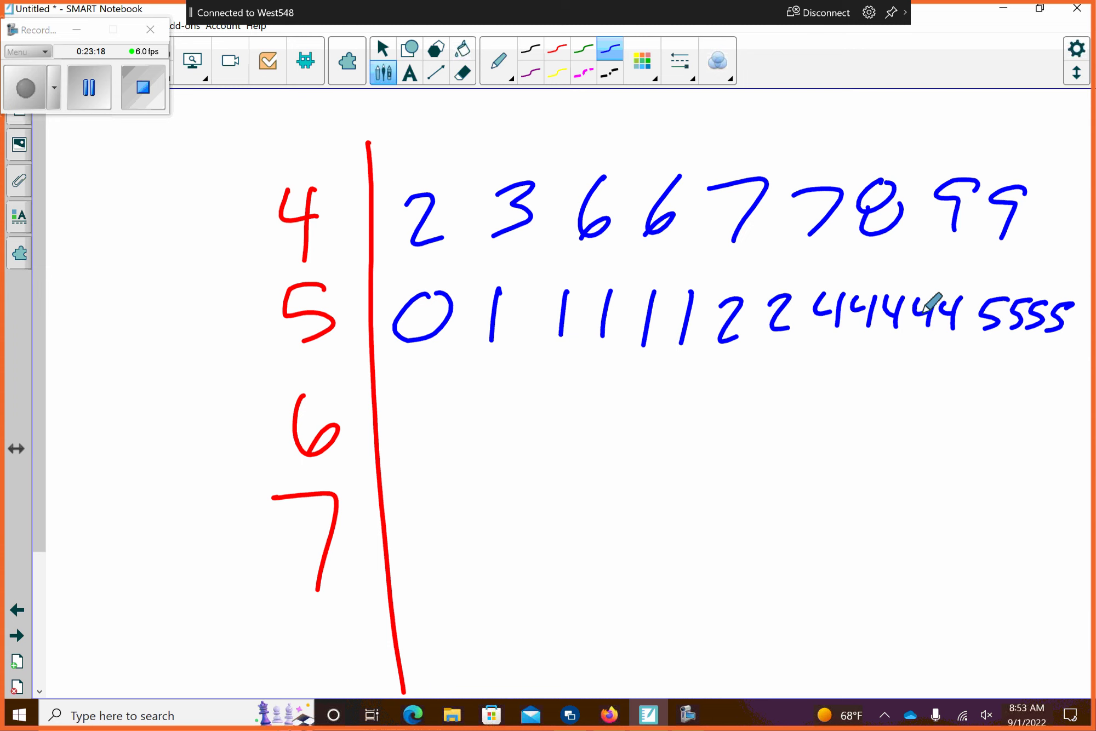
# Step: Write the stem-6 leaves 0, 1, 1, 1, 2, 4, 4, 5, 8, 9 and the stem-7 leaf 0
pyautogui.moveTo(437, 395); pyautogui.dragTo(434, 406)
pyautogui.moveTo(538, 390); pyautogui.dragTo(523, 438)
pyautogui.moveTo(567, 389); pyautogui.dragTo(569, 432)
pyautogui.moveTo(628, 391); pyautogui.dragTo(618, 433)
pyautogui.moveTo(690, 386)
pyautogui.mouseDown()
pyautogui.moveTo(722, 376)
pyautogui.moveTo(726, 412)
pyautogui.mouseUp()
pyautogui.moveTo(778, 372)
pyautogui.mouseDown()
pyautogui.moveTo(799, 390)
pyautogui.moveTo(789, 421)
pyautogui.mouseUp()
pyautogui.moveTo(829, 378)
pyautogui.mouseDown()
pyautogui.moveTo(843, 397)
pyautogui.moveTo(842, 431)
pyautogui.mouseUp()
pyautogui.moveTo(928, 371); pyautogui.dragTo(900, 419)
pyautogui.moveTo(985, 377)
pyautogui.mouseDown()
pyautogui.moveTo(956, 423)
pyautogui.moveTo(986, 395)
pyautogui.mouseUp()
pyautogui.moveTo(1022, 377); pyautogui.dragTo(981, 433)
pyautogui.moveTo(442, 497)
pyautogui.mouseDown()
pyautogui.moveTo(454, 566)
pyautogui.moveTo(452, 506)
pyautogui.mouseUp()
pyautogui.click(582, 50)
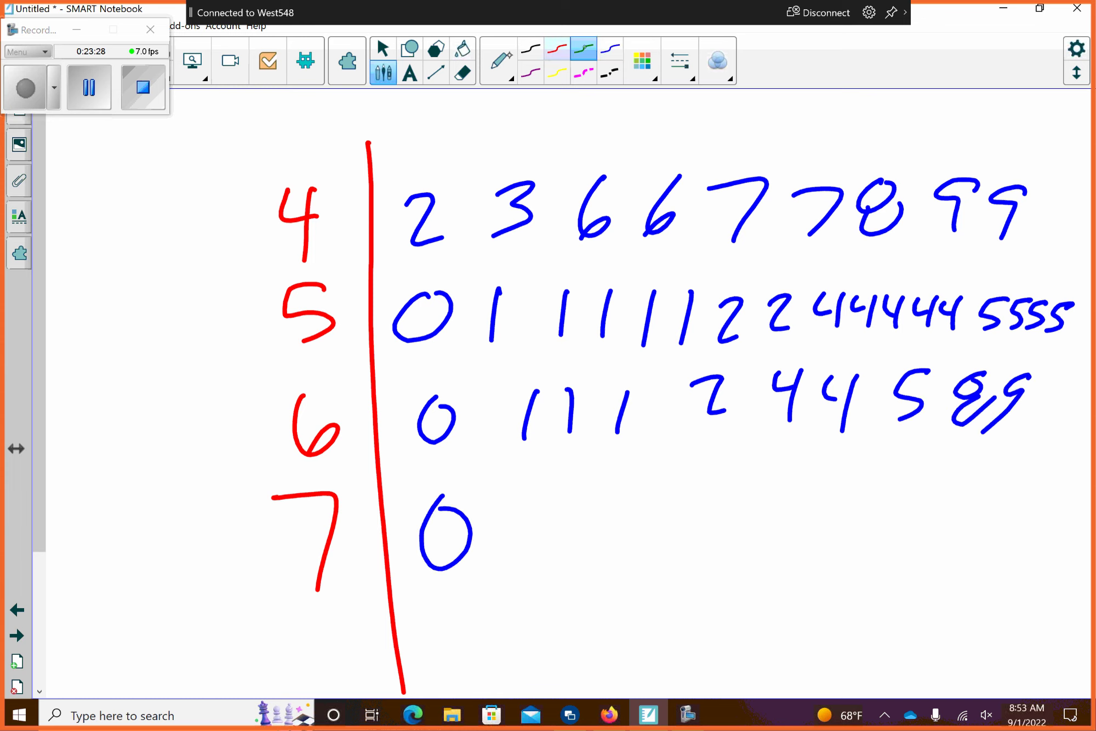
# Step: Add a green stem 3 above the 4 and a green stem 8 below the 7
pyautogui.moveTo(287, 130)
pyautogui.mouseDown()
pyautogui.moveTo(309, 123)
pyautogui.moveTo(288, 171)
pyautogui.mouseUp()
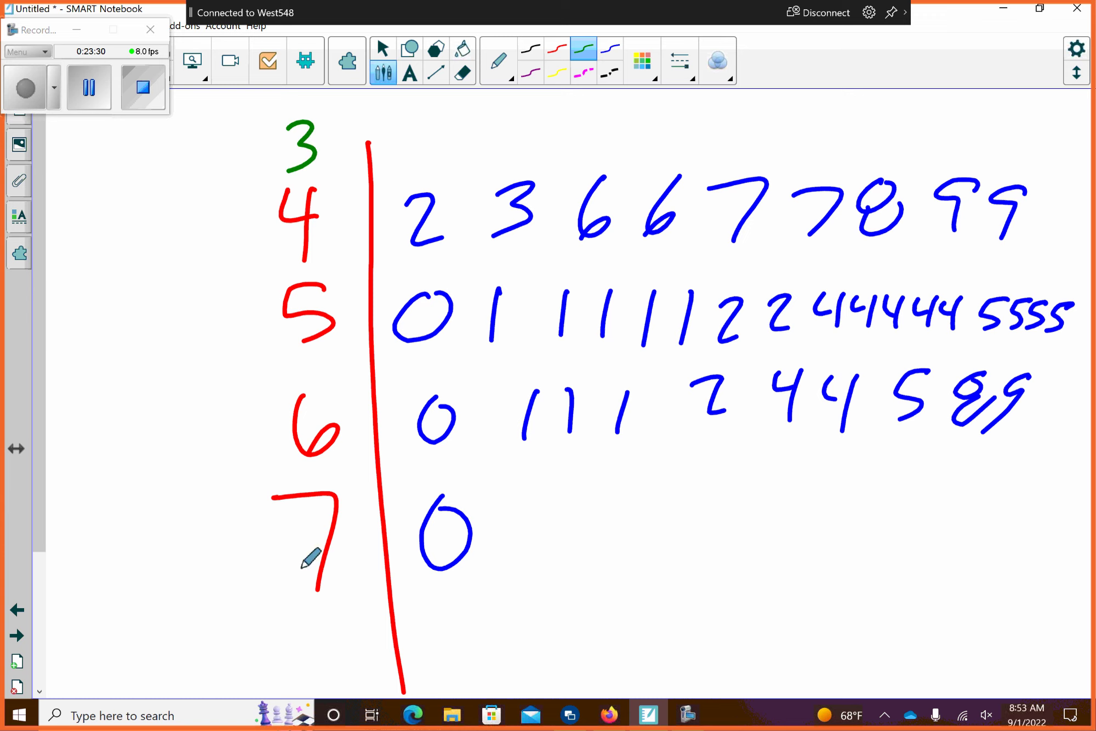
pyautogui.moveTo(320, 619)
pyautogui.mouseDown()
pyautogui.moveTo(296, 632)
pyautogui.moveTo(301, 669)
pyautogui.moveTo(317, 646)
pyautogui.moveTo(293, 625)
pyautogui.moveTo(320, 616)
pyautogui.moveTo(317, 642)
pyautogui.mouseUp()
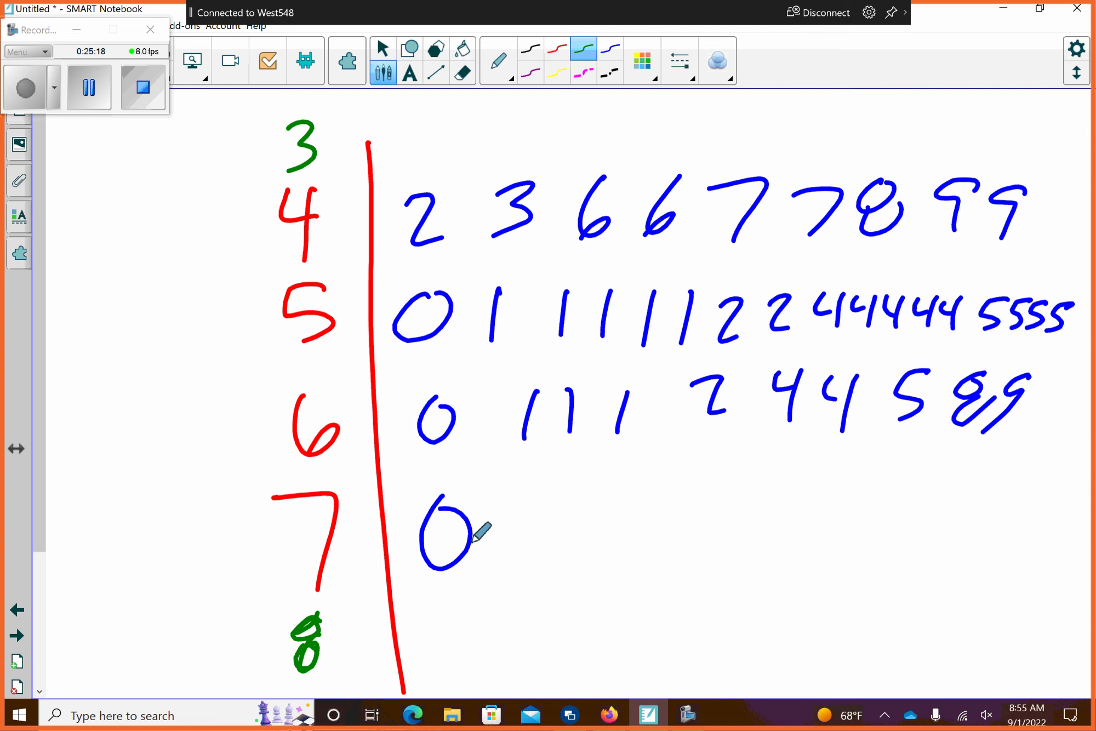
pyautogui.click(609, 715)
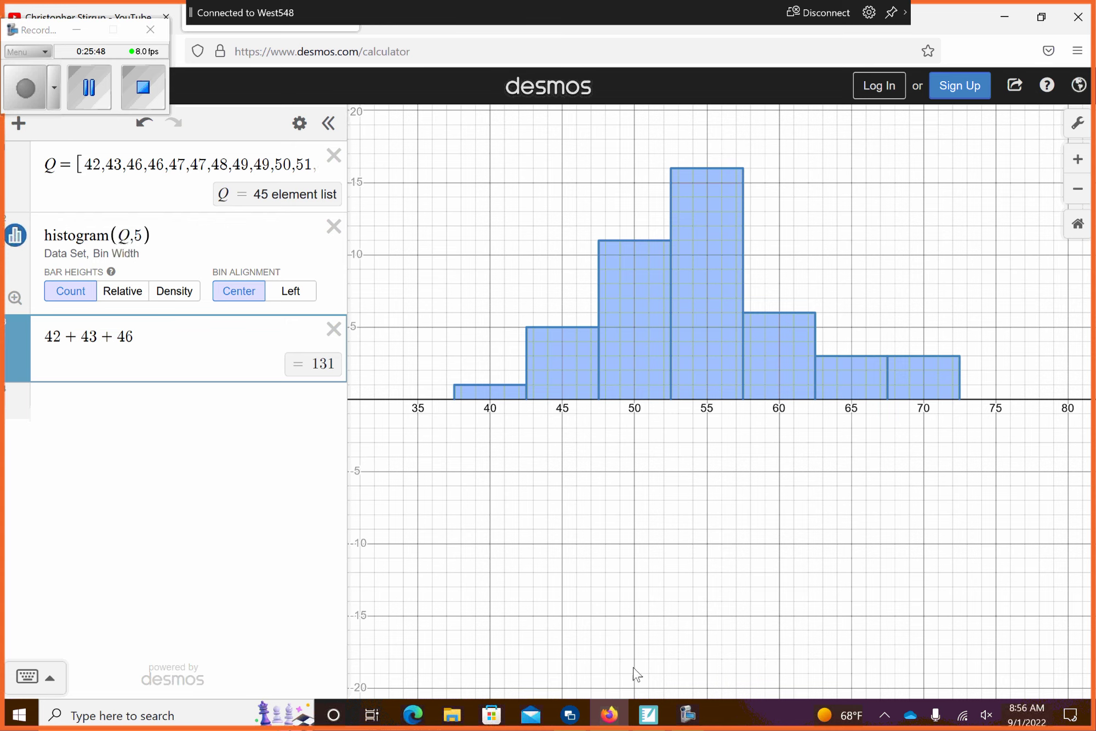
pyautogui.click(649, 714)
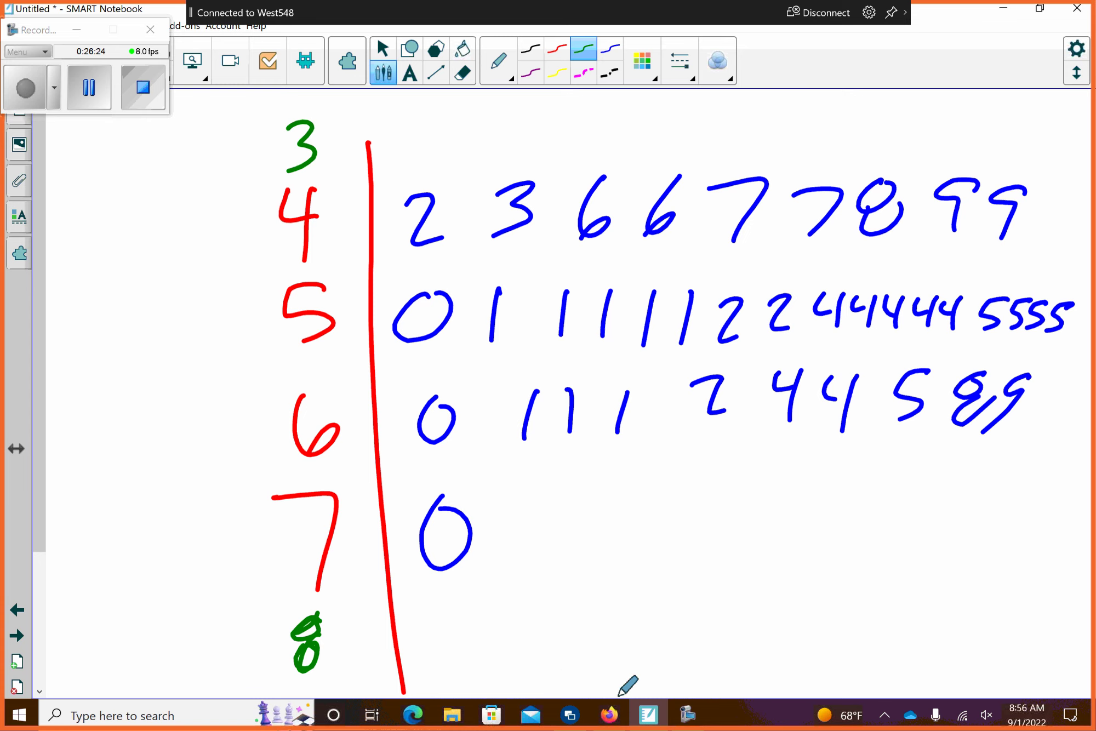
# Step: Bring up the Desmos histogram of the inauguration ages in Firefox
pyautogui.click(610, 714)
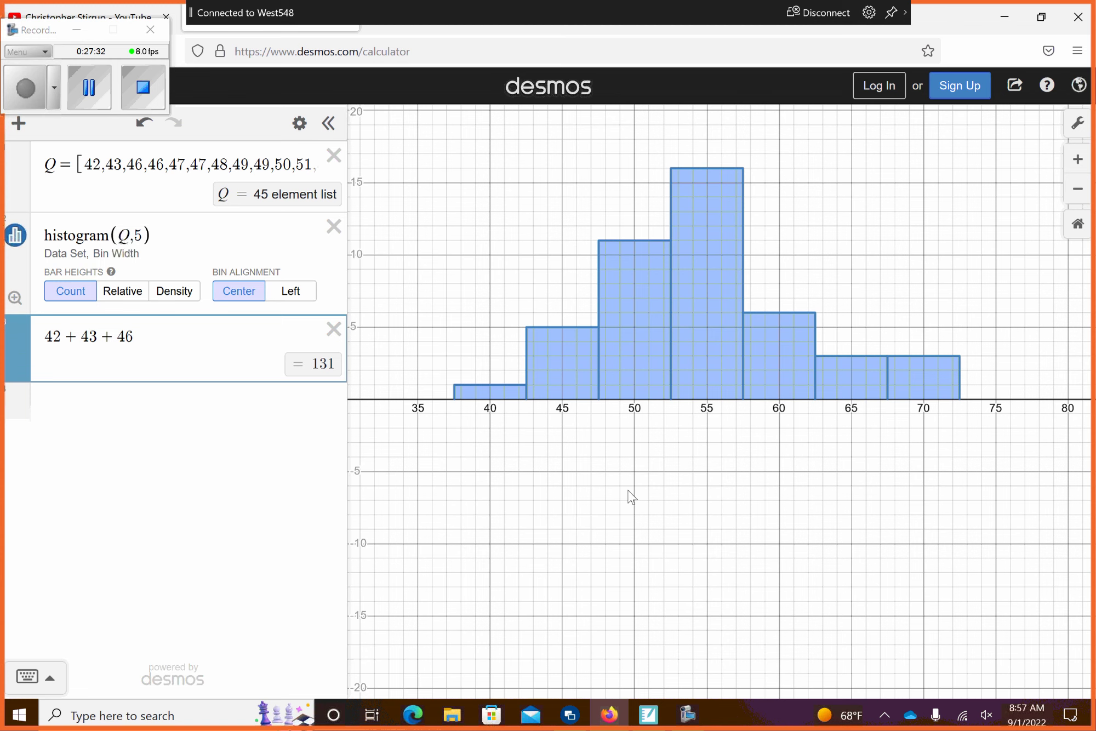
# Step: Bring SMART Notebook back on screen showing the stem-and-leaf plot with stems 3 to 8
pyautogui.click(648, 714)
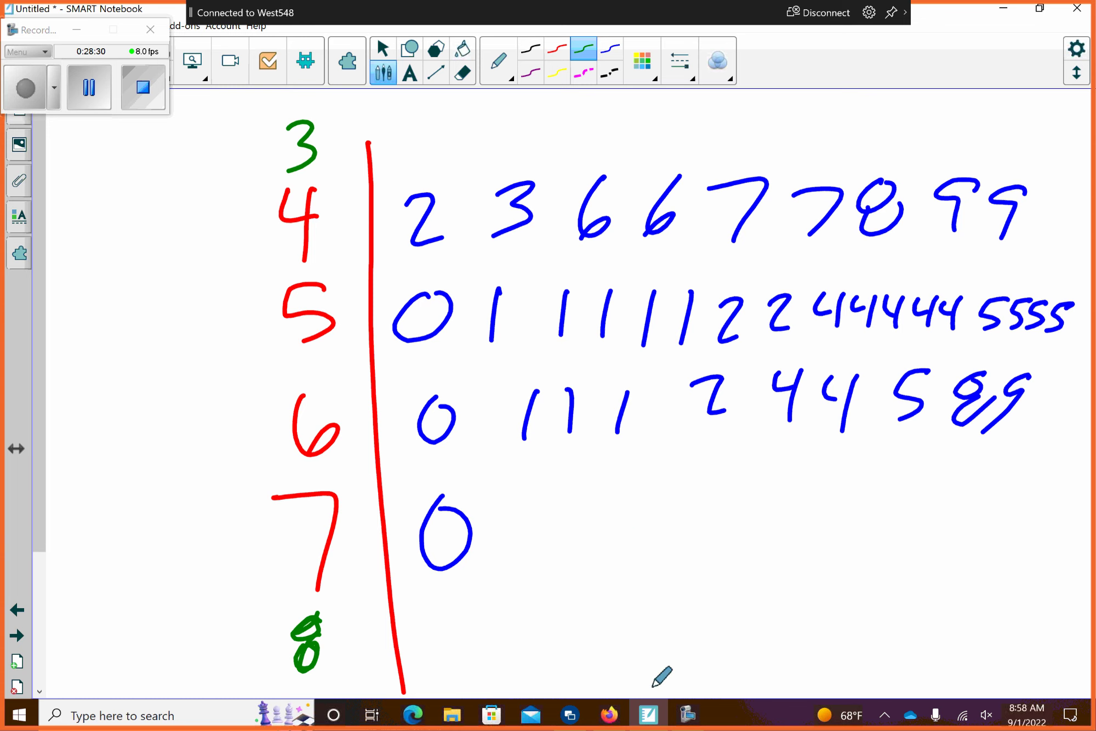
# Step: Show the width-5 Desmos histogram of Q in Firefox again
pyautogui.click(607, 715)
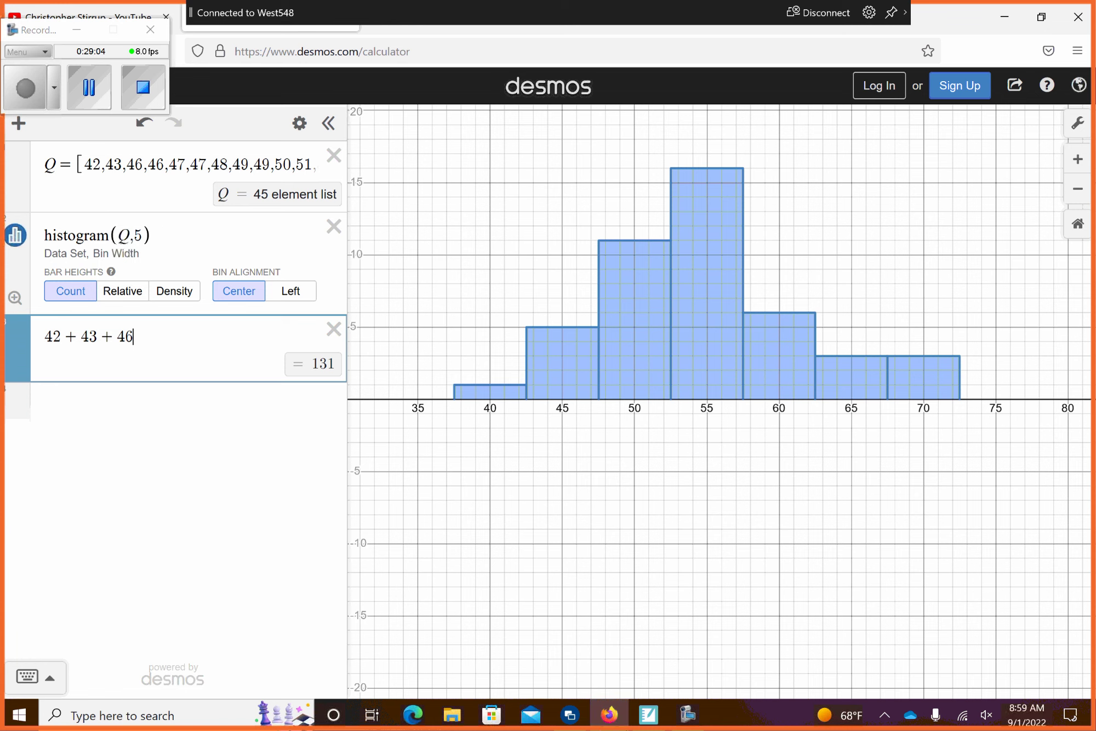
# Step: Return from Desmos to the handwritten stem-and-leaf plot in SMART Notebook
pyautogui.click(650, 712)
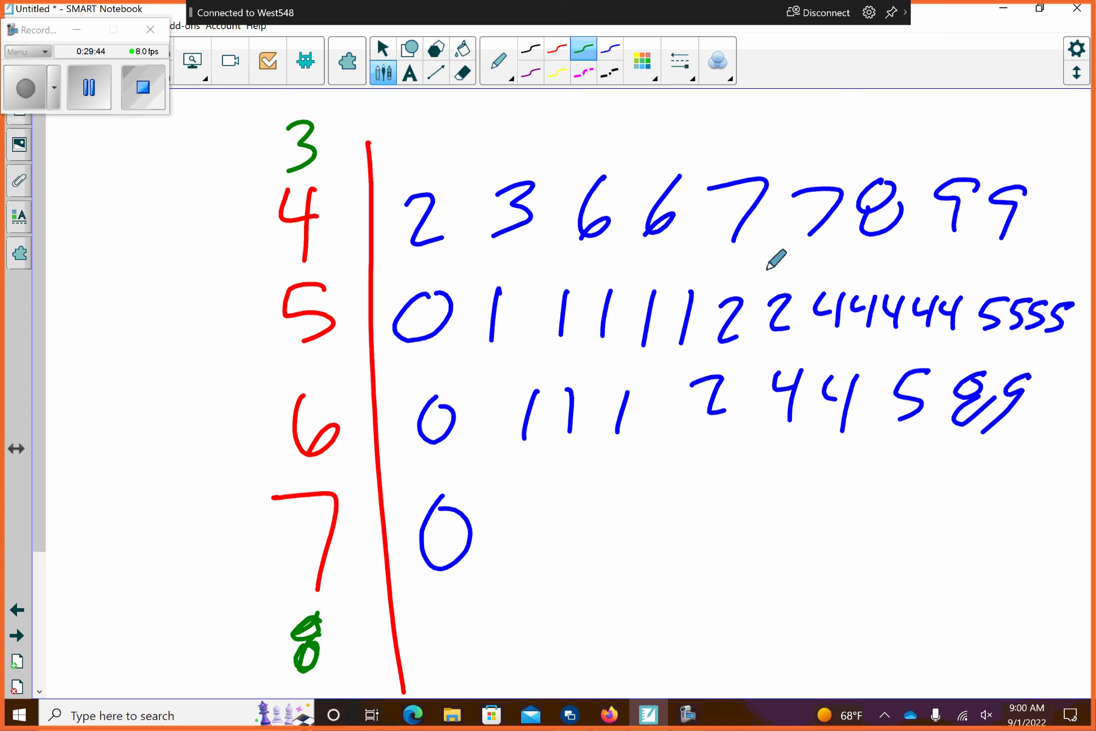
# Step: In black ink, draw a horizontal axis below the stem plot labelled 4, 5, 6, 7
pyautogui.click(530, 50)
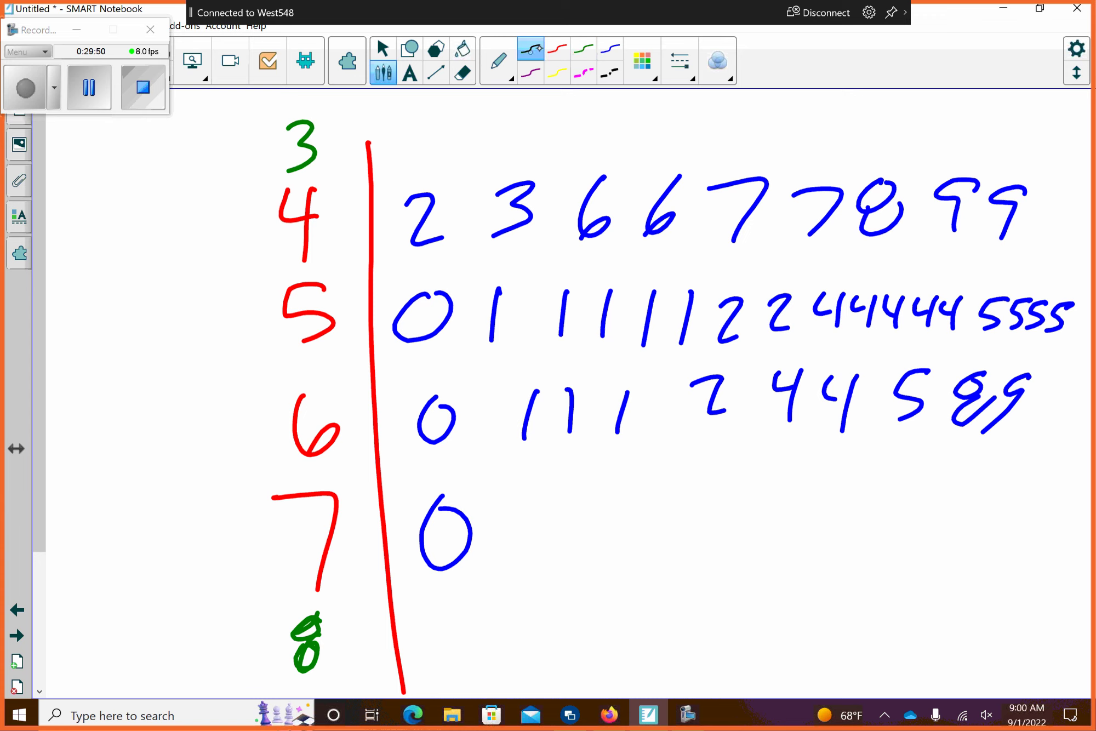
pyautogui.moveTo(645, 617); pyautogui.dragTo(903, 602)
pyautogui.moveTo(685, 640)
pyautogui.mouseDown()
pyautogui.moveTo(702, 647)
pyautogui.moveTo(707, 669)
pyautogui.mouseUp()
pyautogui.click(703, 640)
pyautogui.moveTo(775, 627)
pyautogui.mouseDown()
pyautogui.moveTo(751, 660)
pyautogui.moveTo(872, 649)
pyautogui.moveTo(862, 669)
pyautogui.mouseUp()
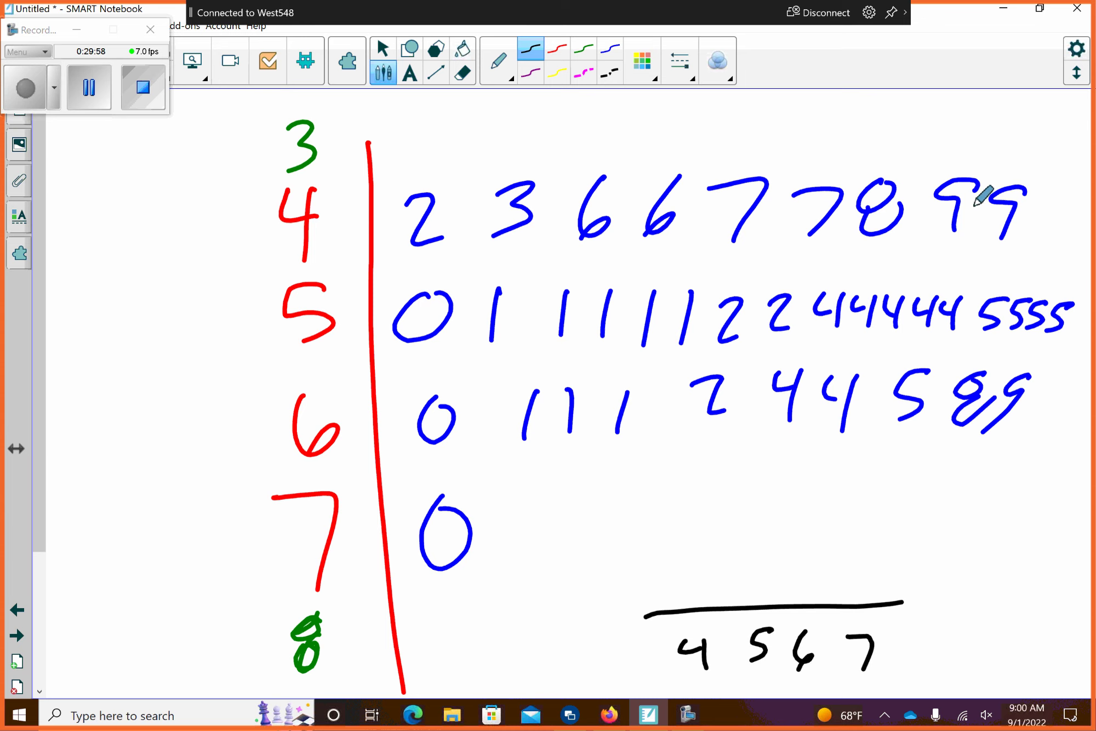
# Step: Stack a column of 8 dots above the 4 label
pyautogui.click(694, 558)
pyautogui.click(689, 537)
pyautogui.click(691, 515)
pyautogui.click(689, 489)
pyautogui.click(691, 468)
pyautogui.click(695, 441)
pyautogui.click(696, 419)
pyautogui.click(691, 391)
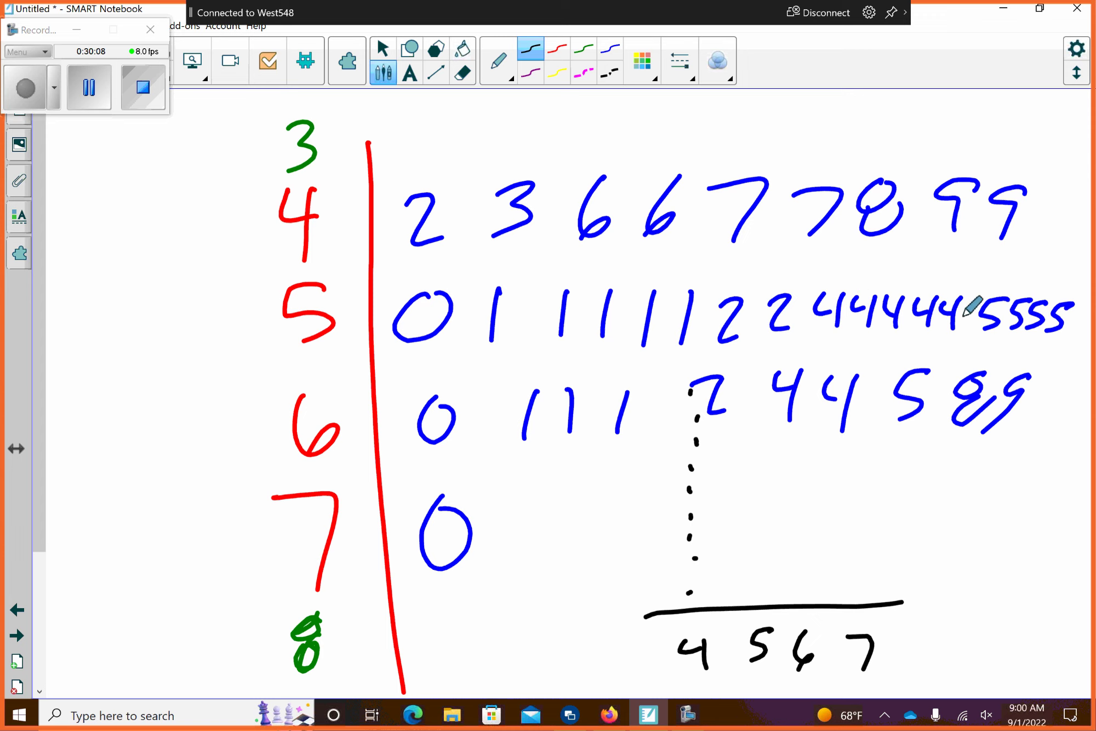
# Step: Stack a column of 17 dots above the 5 label
pyautogui.click(758, 595)
pyautogui.click(750, 573)
pyautogui.click(748, 559)
pyautogui.click(746, 539)
pyautogui.click(751, 522)
pyautogui.click(746, 501)
pyautogui.click(747, 481)
pyautogui.click(748, 463)
pyautogui.click(744, 429)
pyautogui.click(745, 408)
pyautogui.click(746, 388)
pyautogui.click(739, 372)
pyautogui.click(733, 344)
pyautogui.click(735, 287)
pyautogui.click(740, 265)
pyautogui.click(751, 239)
pyautogui.click(739, 211)
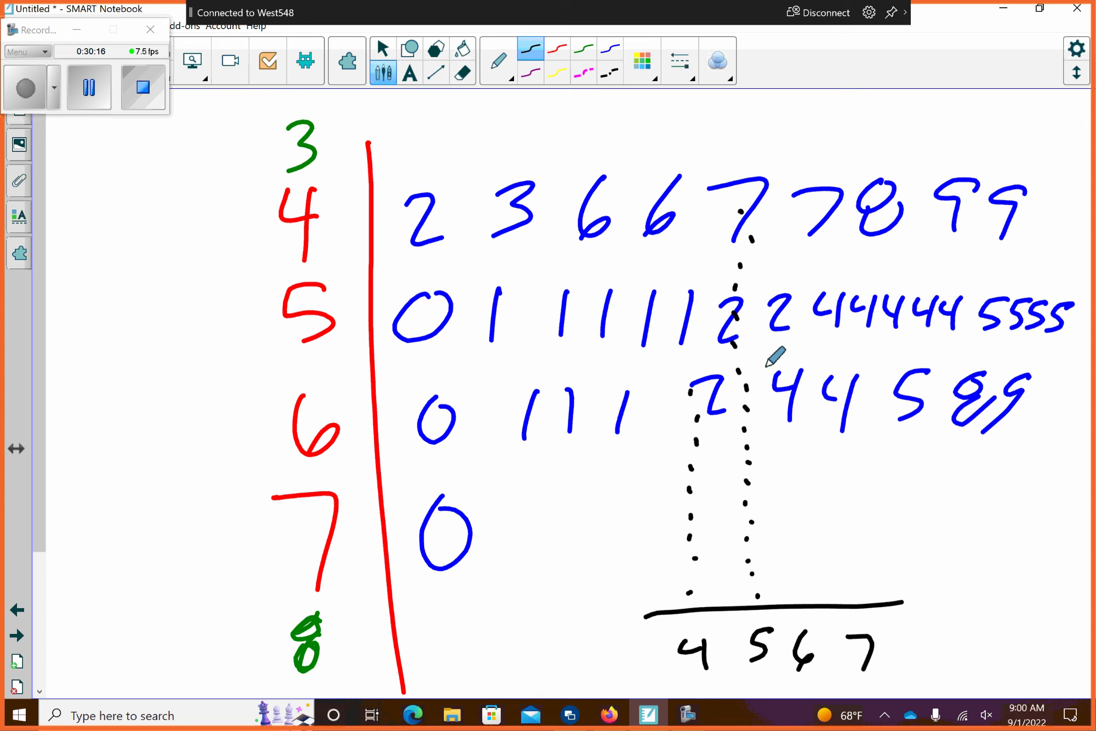
# Step: Stack 9 dots above the 6 label and place a single dot above 7
pyautogui.click(797, 583)
pyautogui.click(801, 555)
pyautogui.click(799, 534)
pyautogui.click(796, 512)
pyautogui.click(797, 489)
pyautogui.click(795, 467)
pyautogui.click(798, 445)
pyautogui.click(794, 432)
pyautogui.click(795, 418)
pyautogui.click(860, 584)
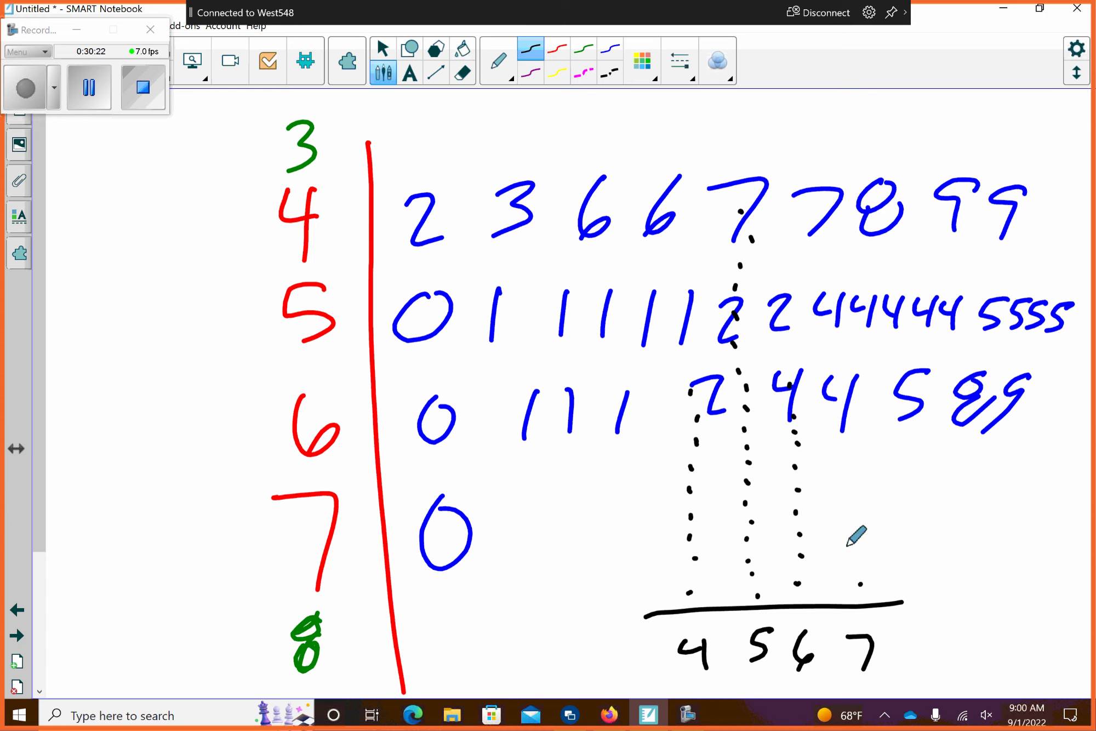